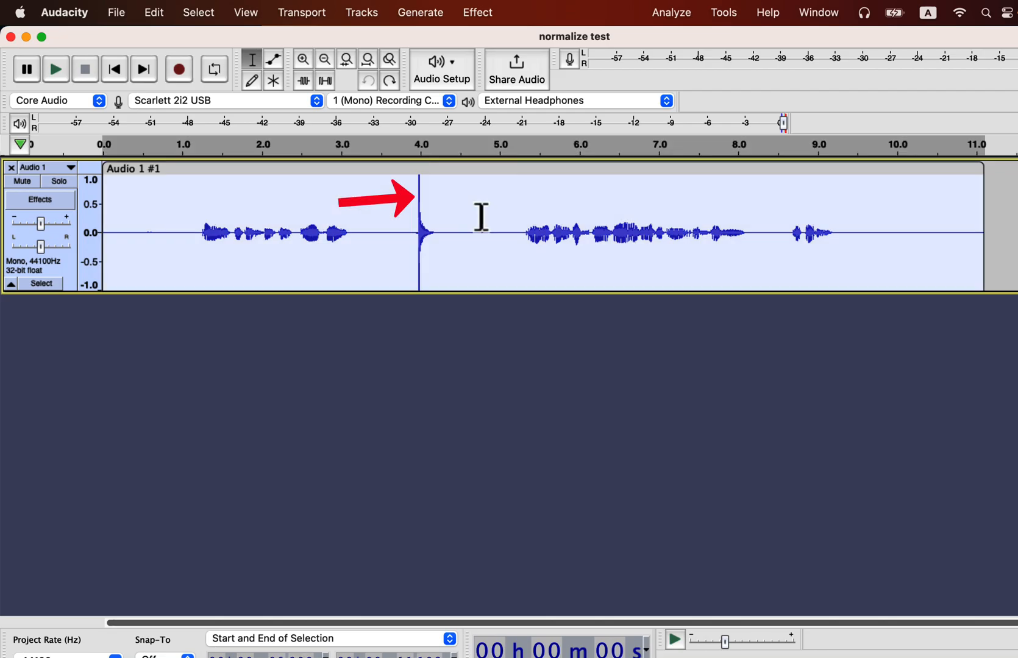
# Normalize the whole audio track to a peak amplitude of 0.0 dB with DC offset removal enabled.
pyautogui.click(479, 12)
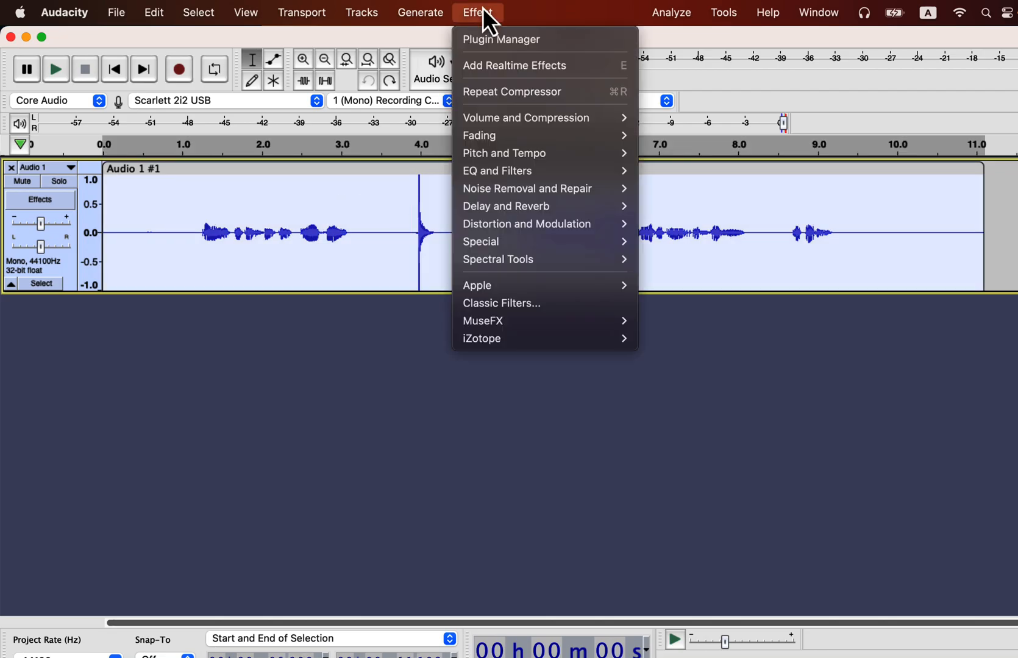
pyautogui.moveTo(491, 114)
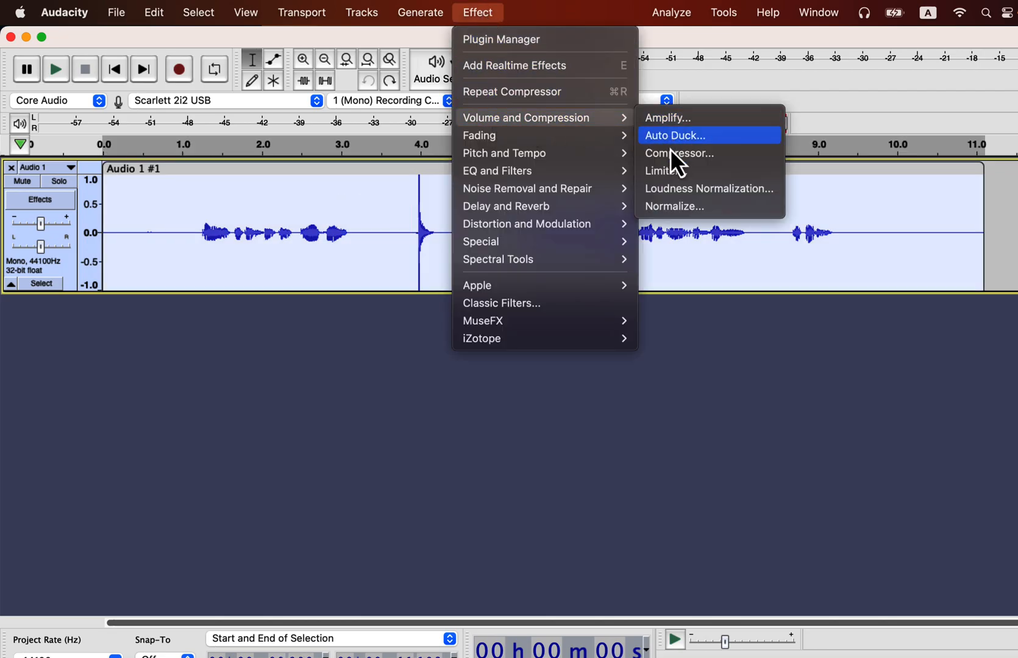
pyautogui.click(671, 206)
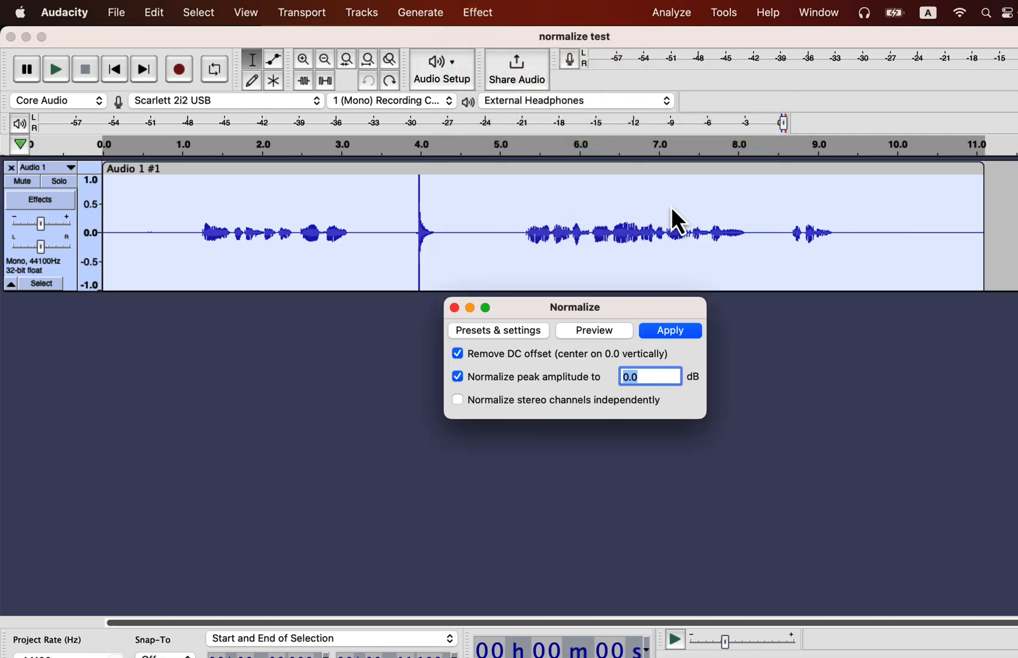
pyautogui.click(678, 330)
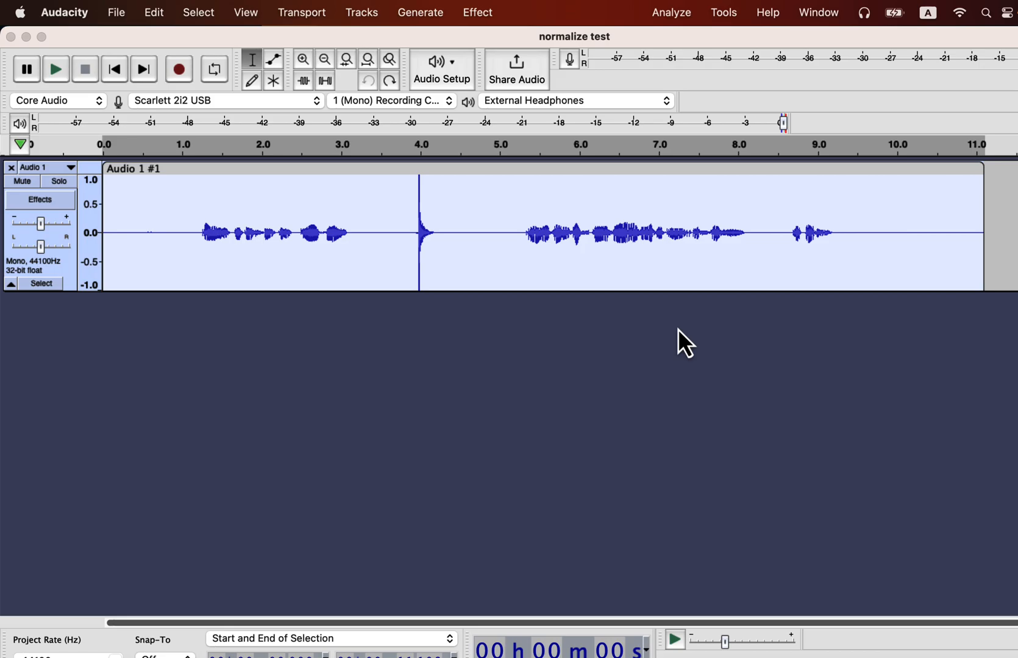
# Revert the project to its "Created new project" state through the history, undoing the Normalize effect.
pyautogui.click(253, 18)
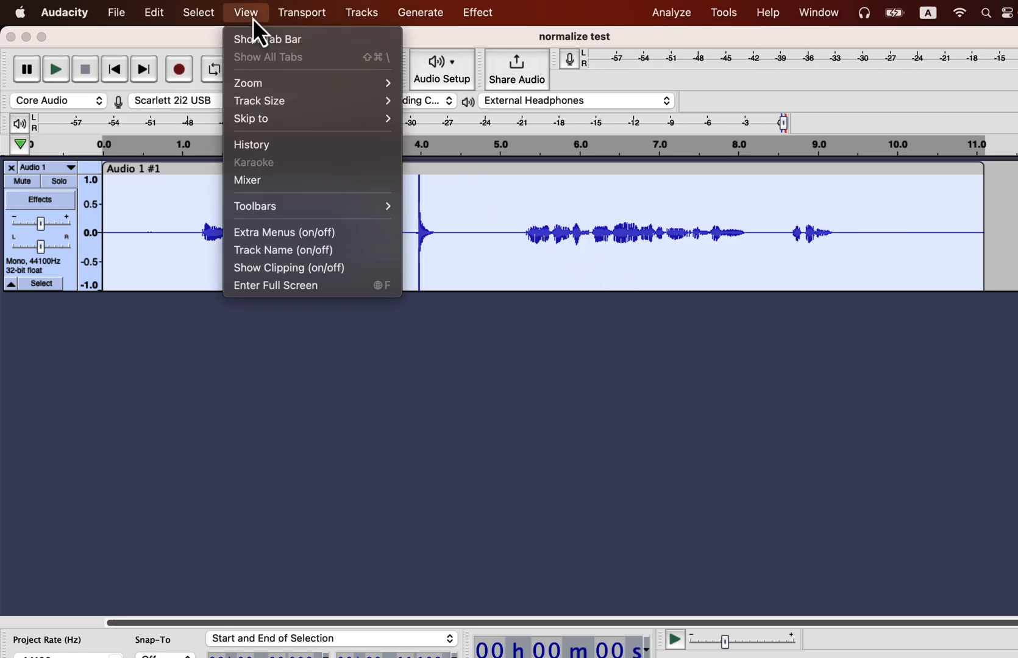
pyautogui.click(261, 146)
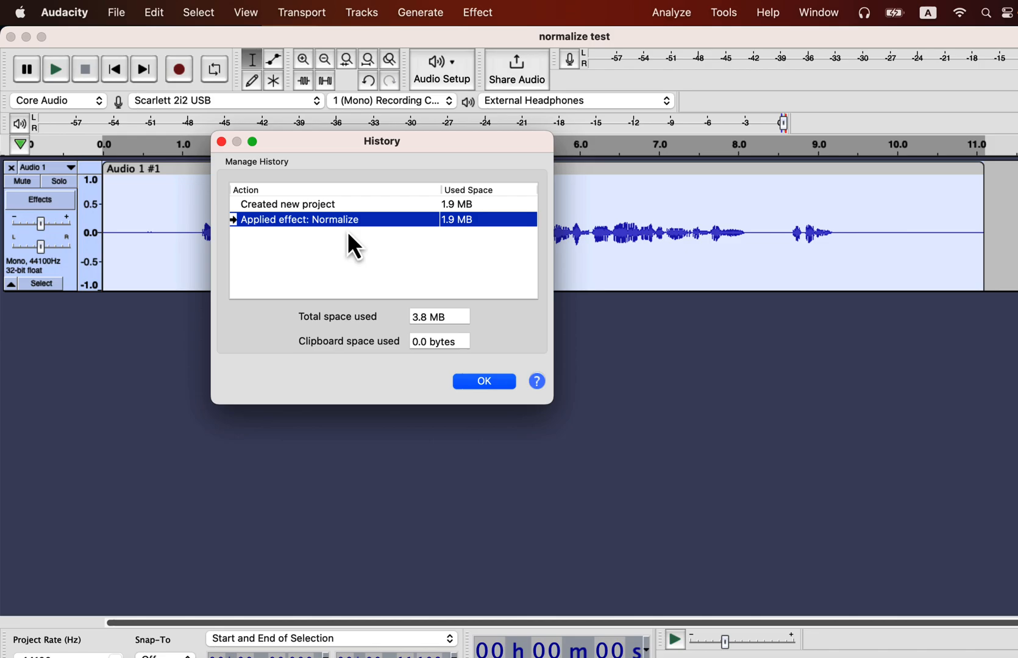
pyautogui.click(339, 207)
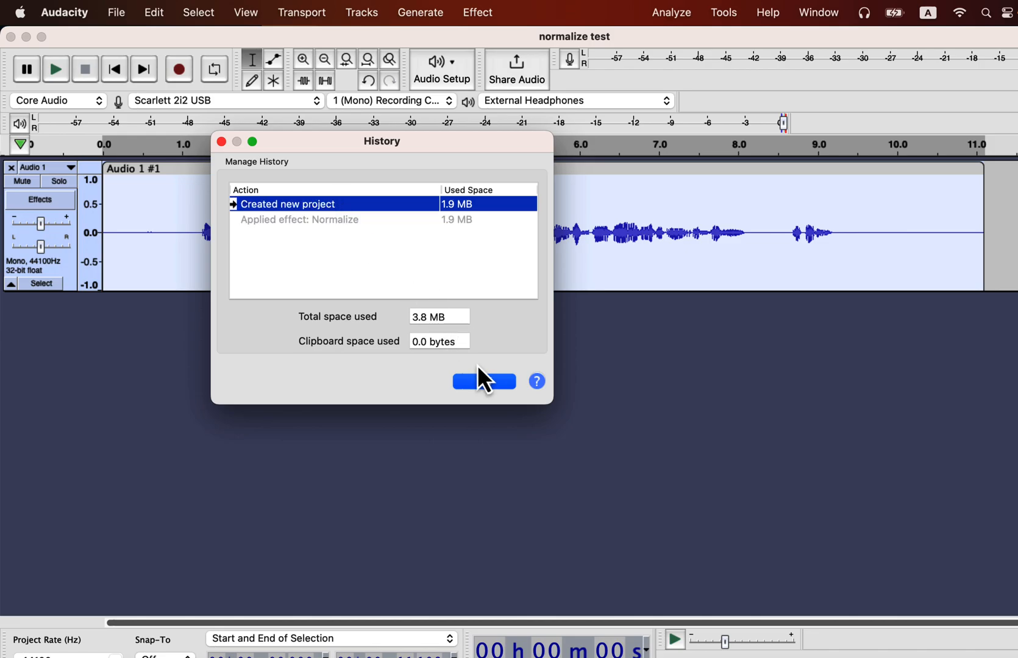
pyautogui.click(485, 383)
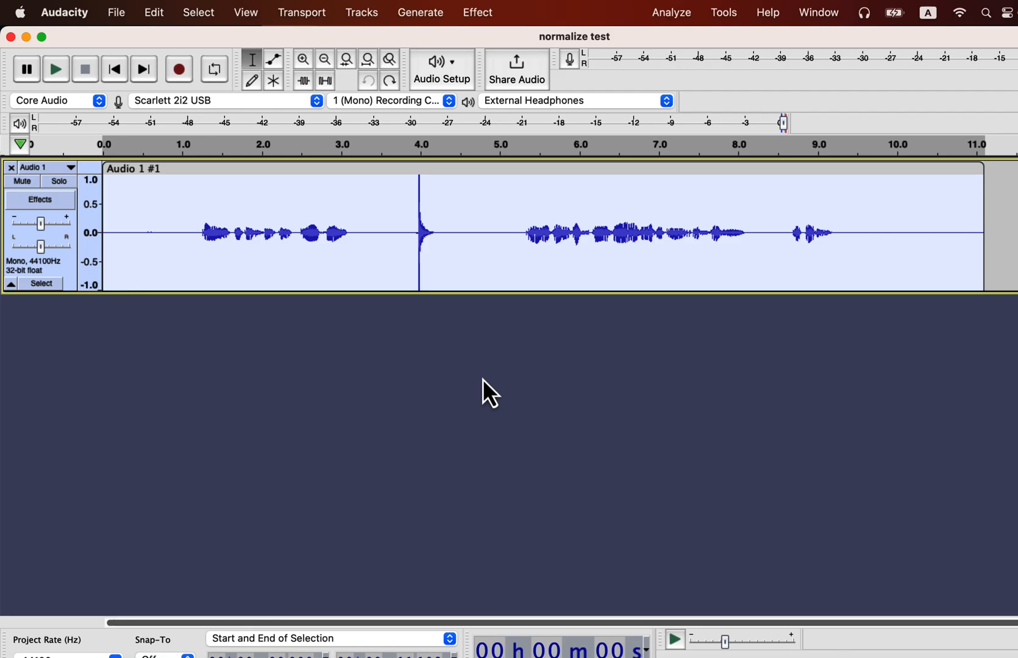
# Split the clip at about 3.4 s and 4.9 s to isolate the loud spike near 4.0 s.
pyautogui.click(374, 246)
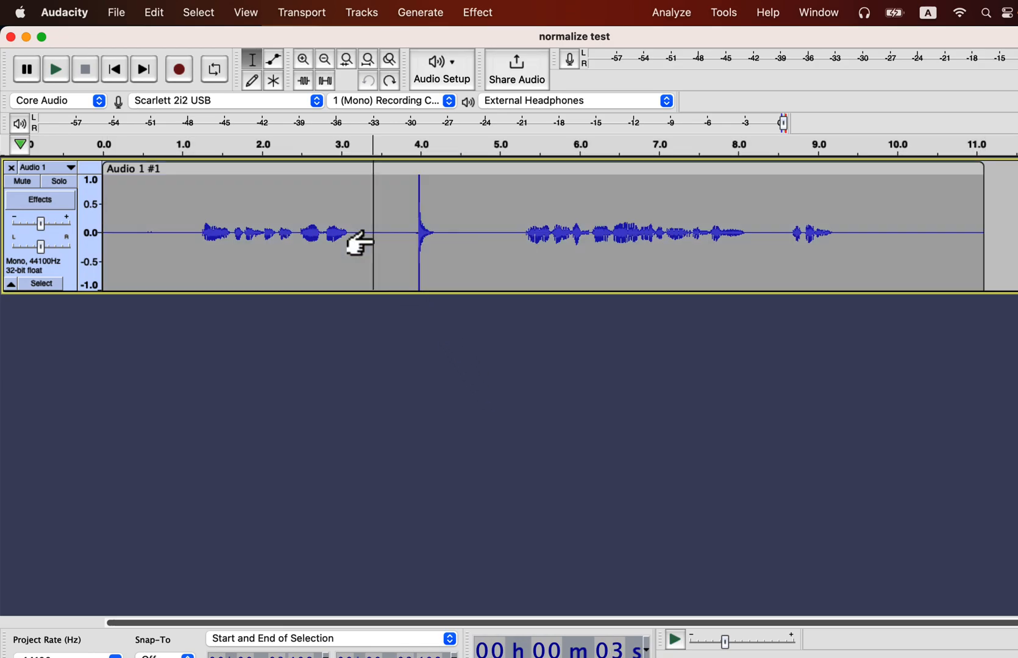
pyautogui.click(155, 13)
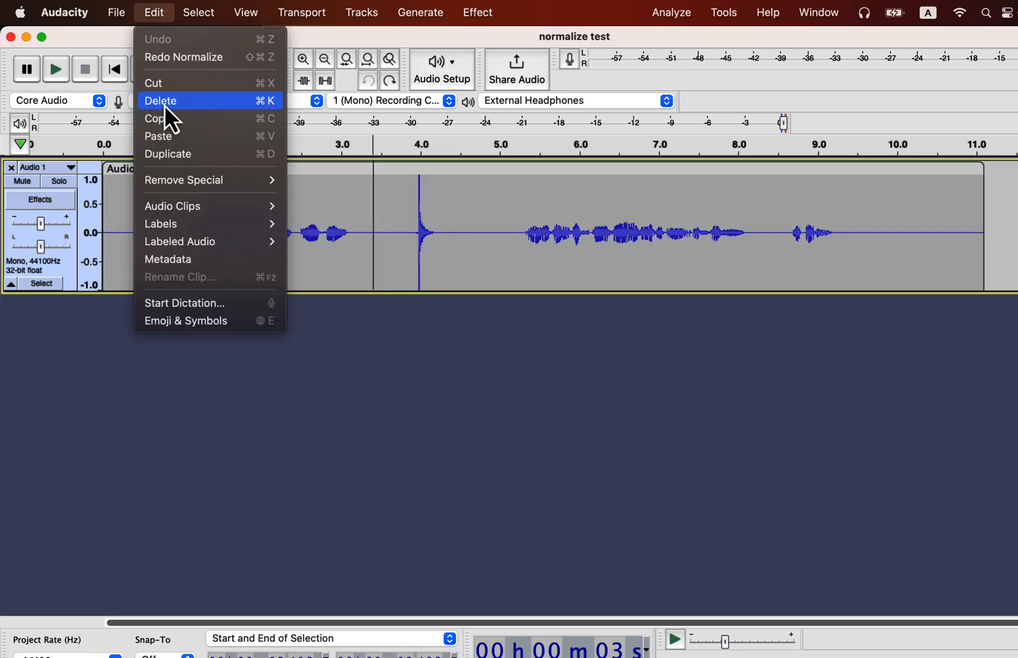
pyautogui.moveTo(190, 210)
pyautogui.click(311, 208)
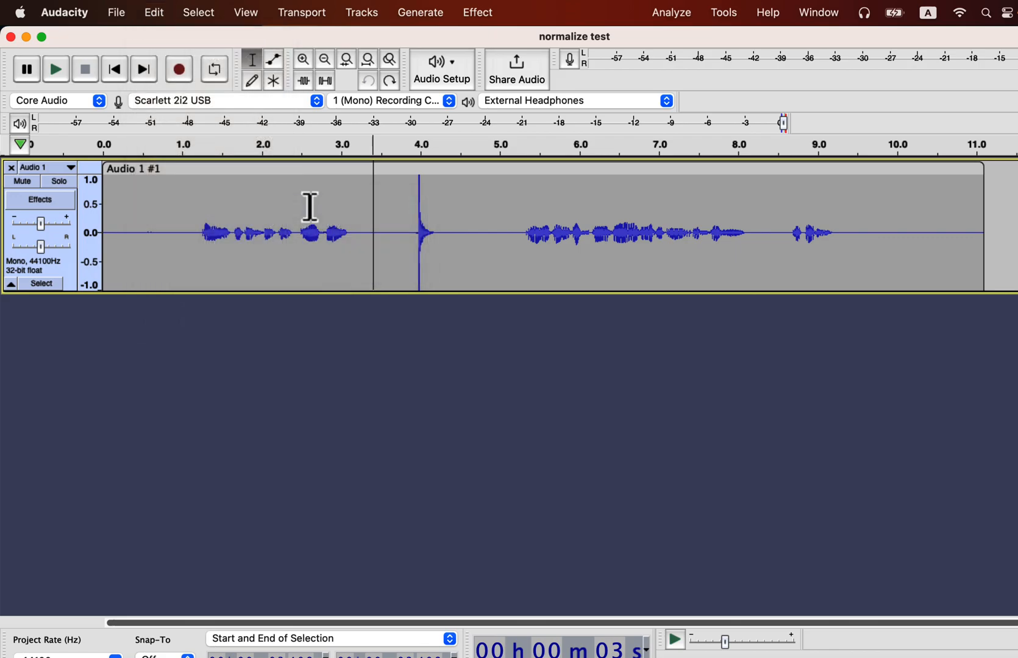
pyautogui.click(493, 231)
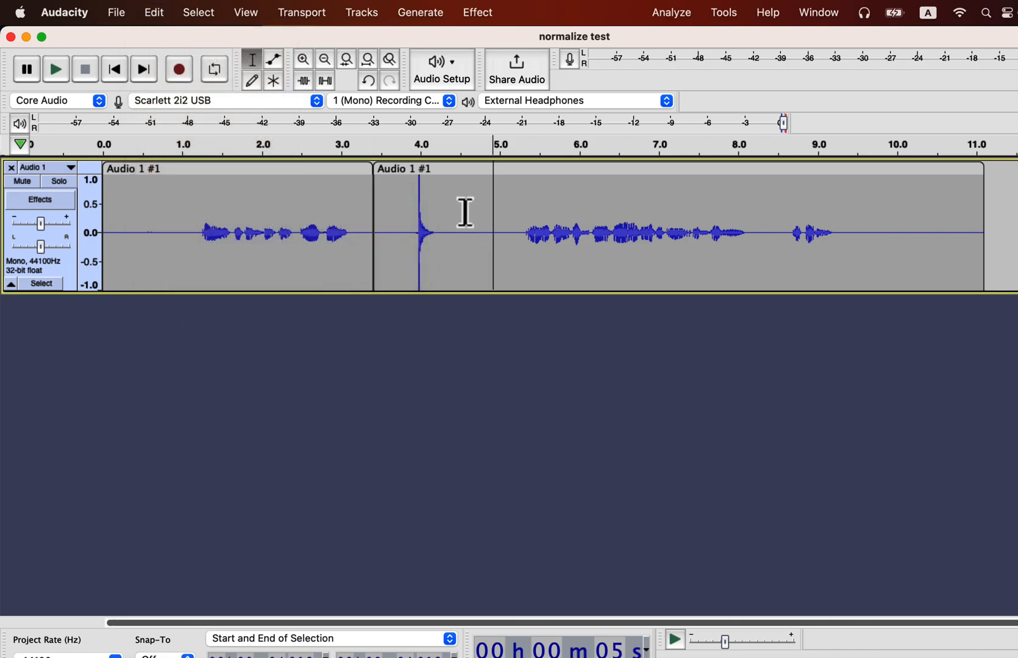
pyautogui.click(154, 12)
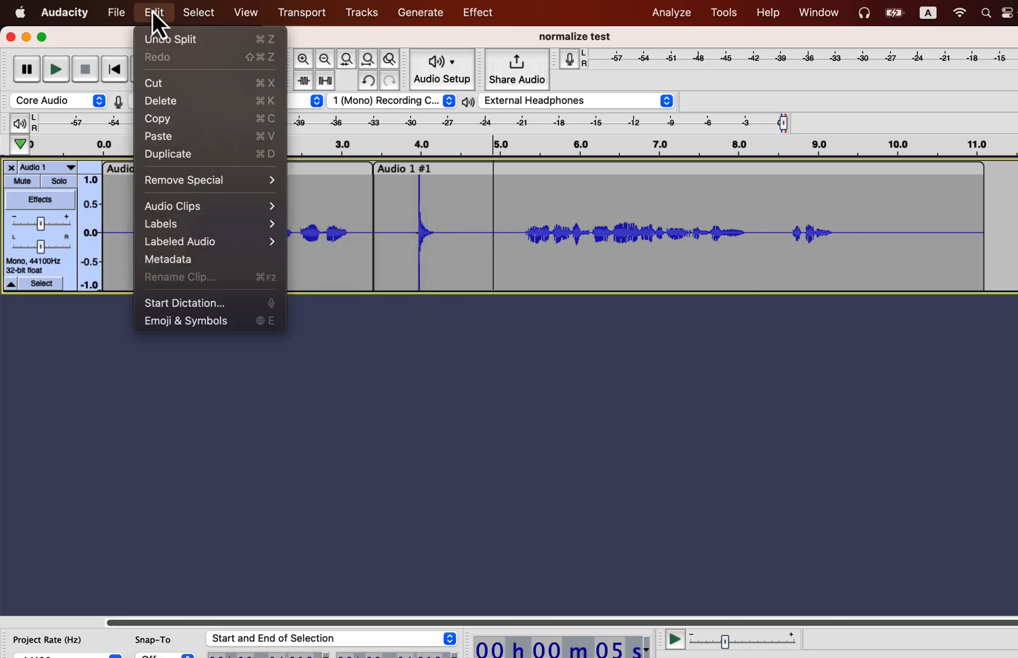
pyautogui.moveTo(175, 208)
pyautogui.click(322, 209)
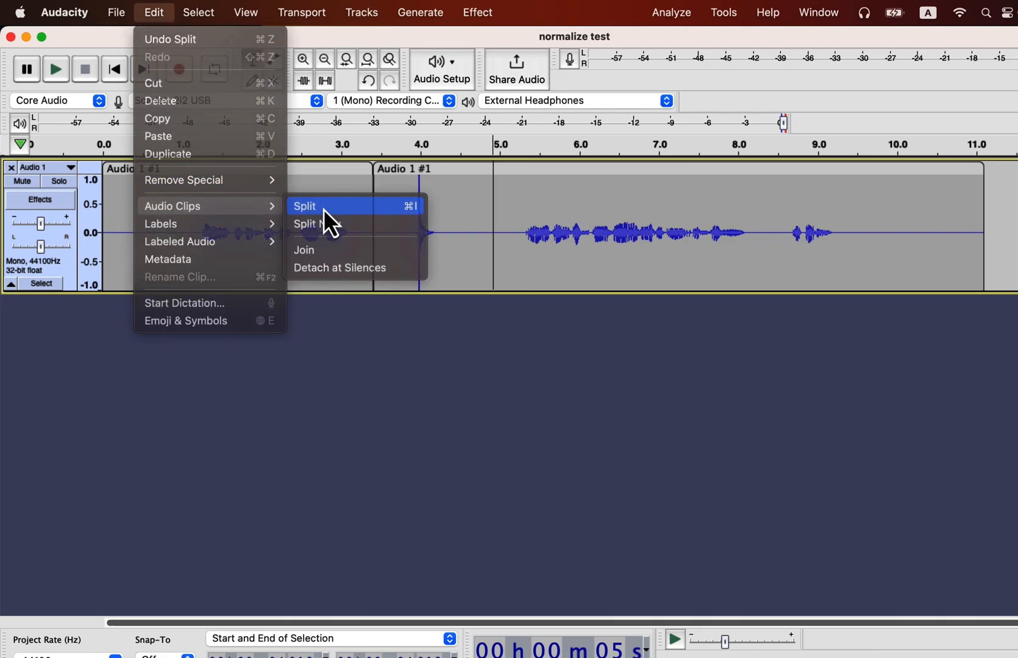
# Normalize only the first clip, before the spike, to a peak amplitude of 0.0 dB with DC offset removed.
pyautogui.doubleClick(323, 208)
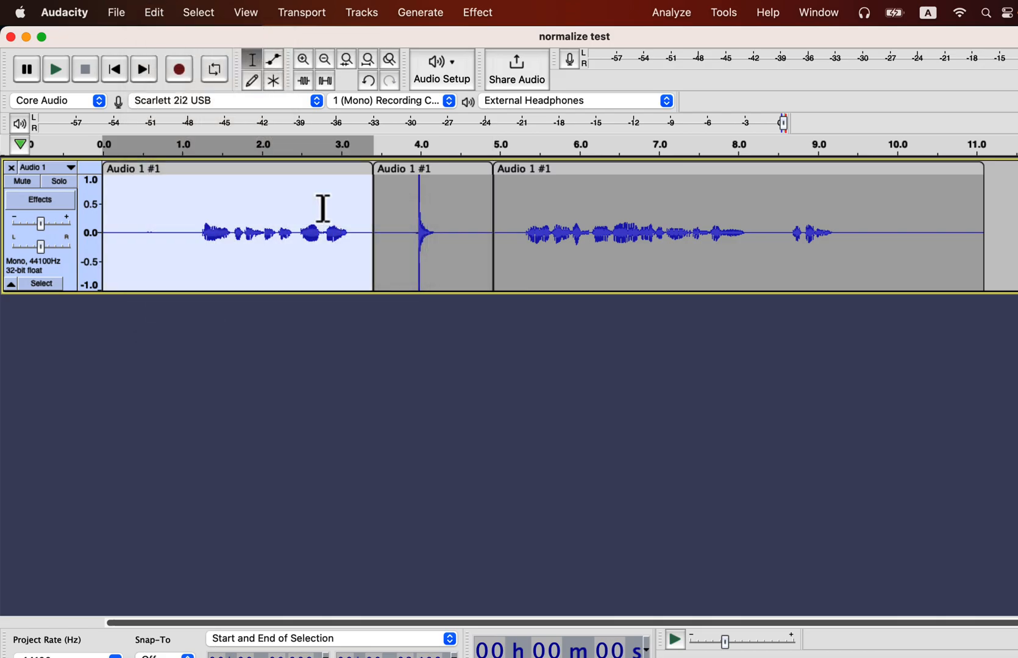
pyautogui.click(486, 13)
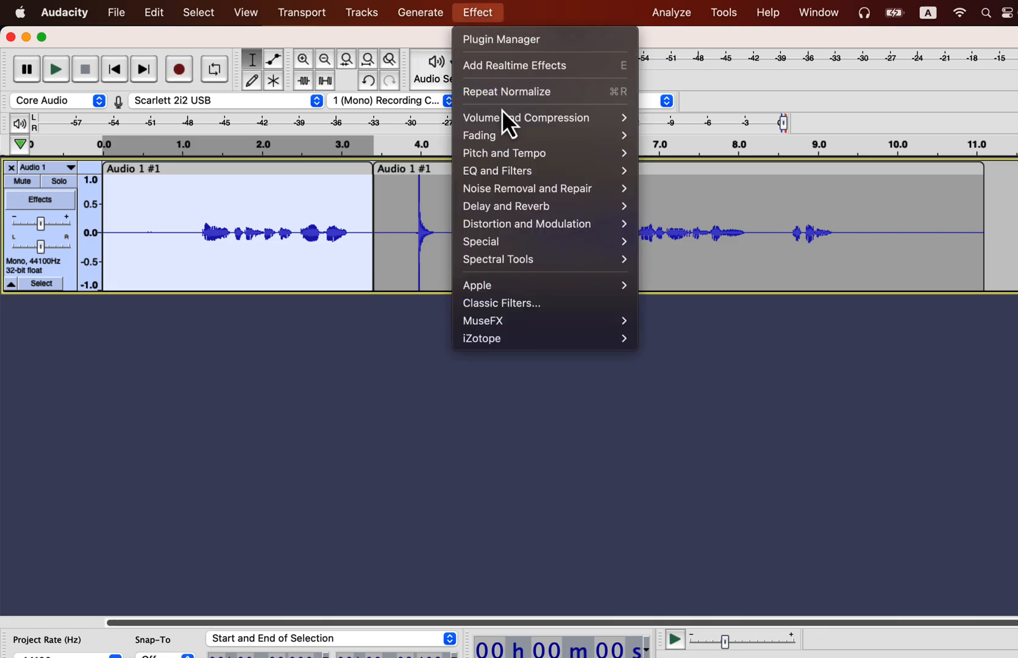
pyautogui.moveTo(586, 117)
pyautogui.click(677, 207)
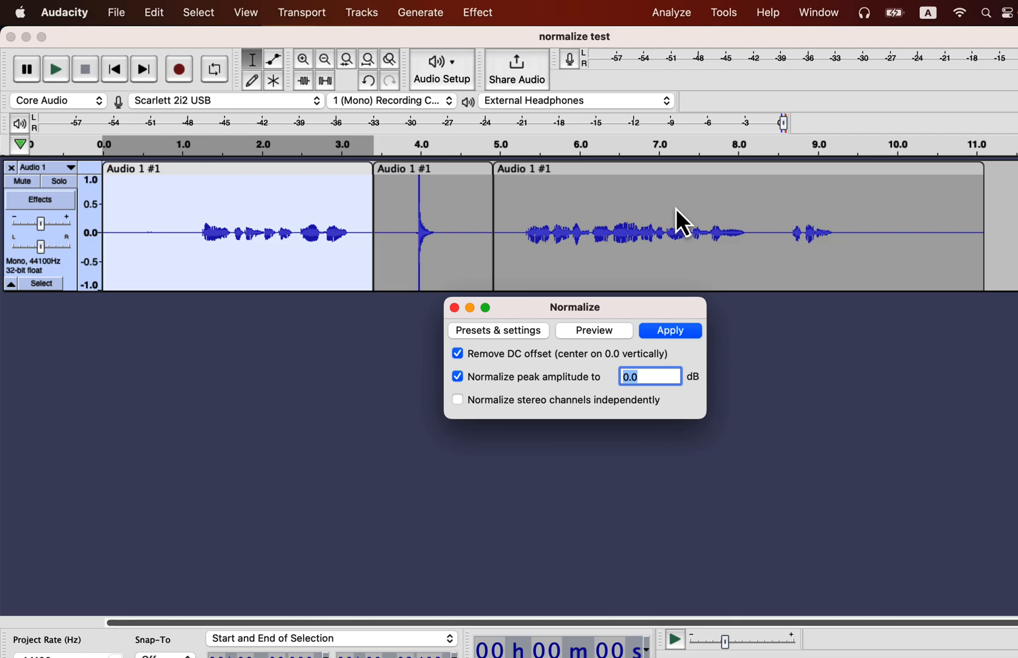
pyautogui.click(677, 332)
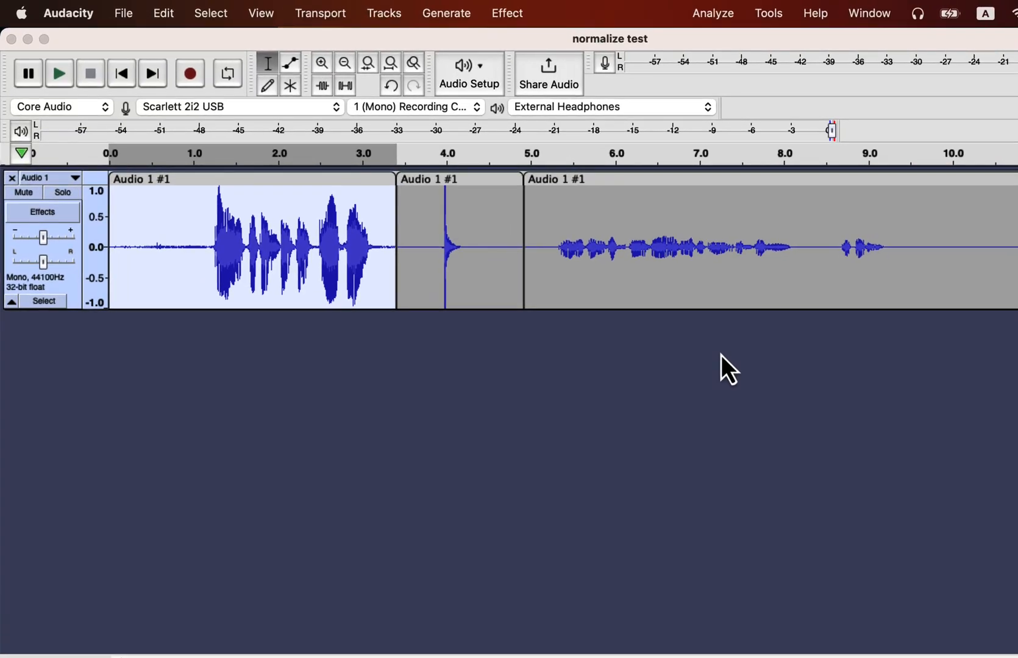
# Normalize only the third clip, after the spike, using the same Normalize settings.
pyautogui.doubleClick(481, 261)
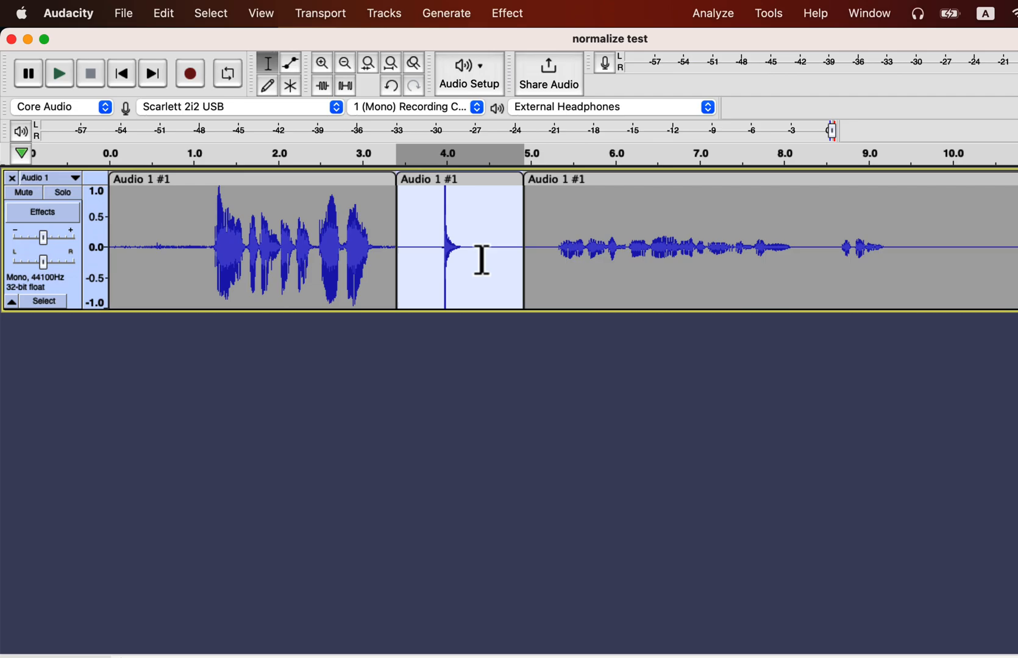
pyautogui.doubleClick(575, 261)
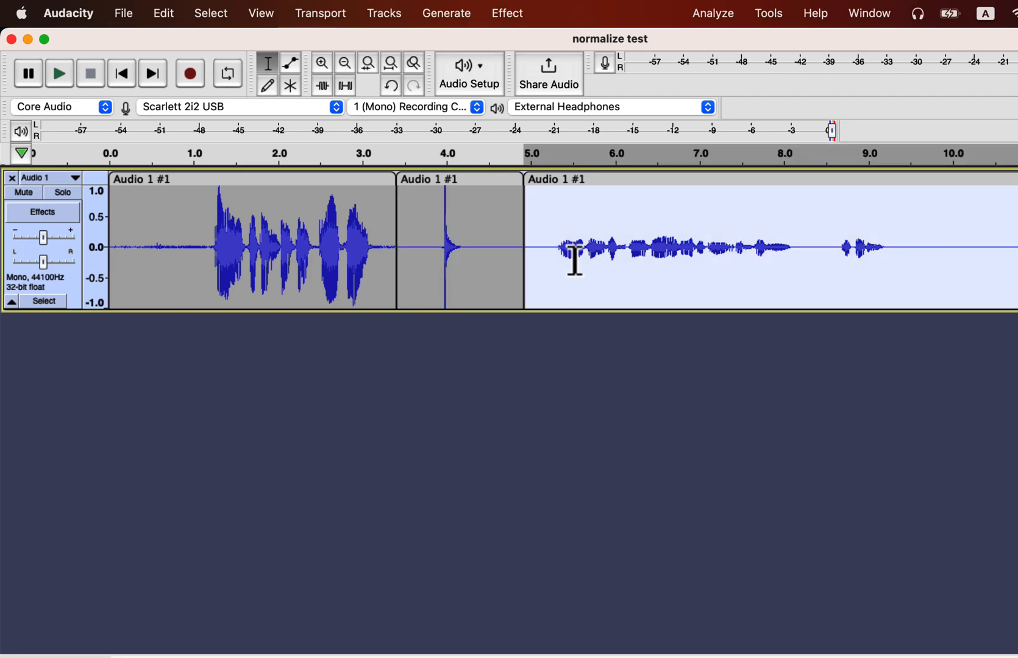
pyautogui.click(510, 16)
pyautogui.moveTo(543, 126)
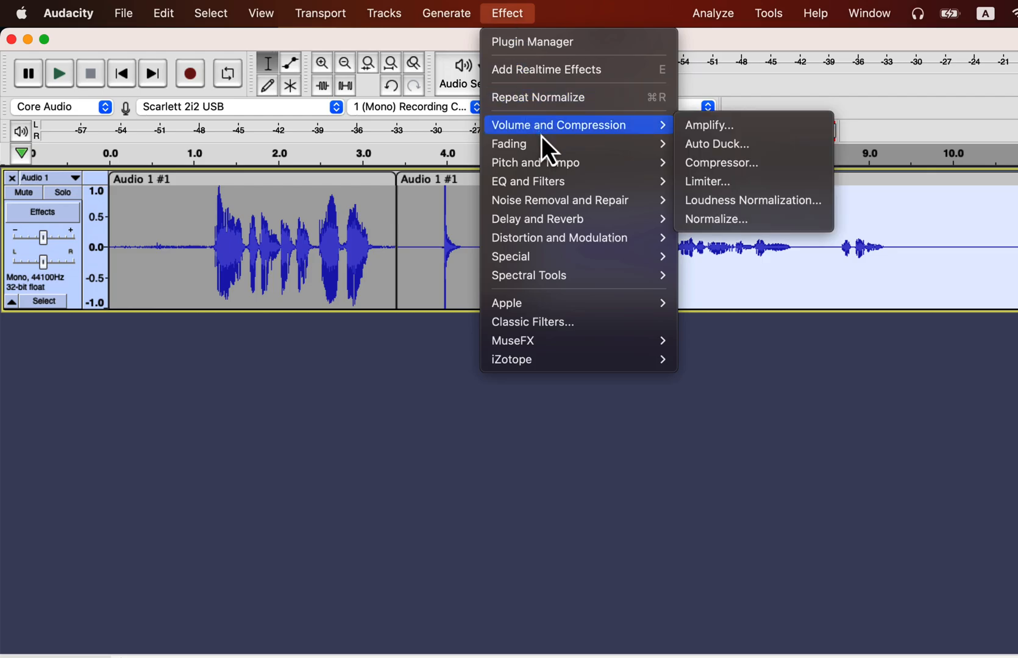
pyautogui.click(718, 219)
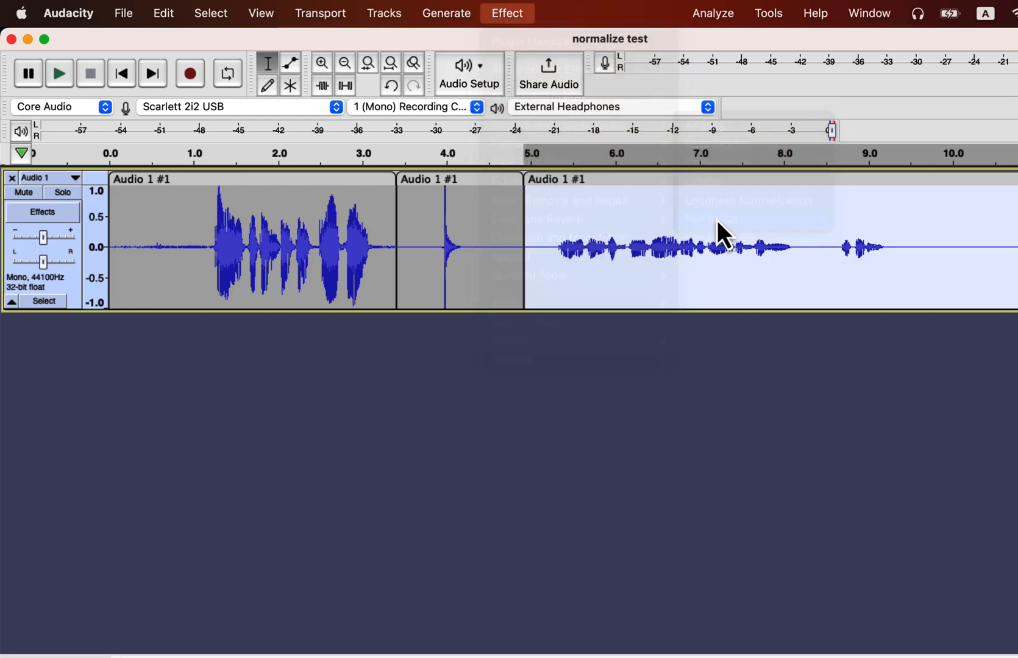
pyautogui.click(707, 360)
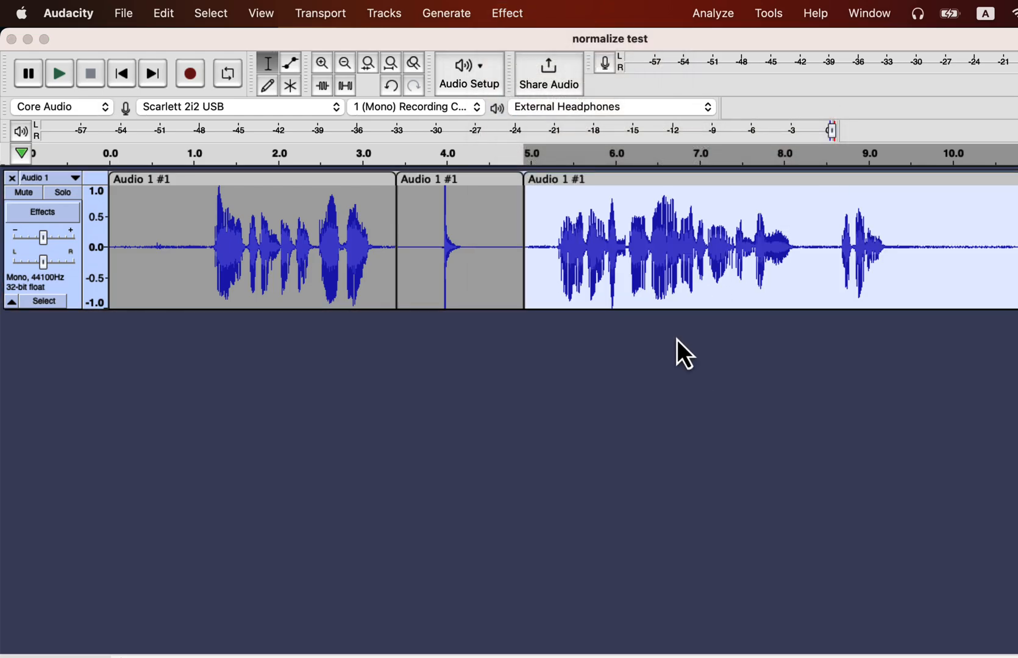
# Join the three clips into one, using a selection from about 3.2 s to 5.1 s across both split points.
pyautogui.doubleClick(445, 212)
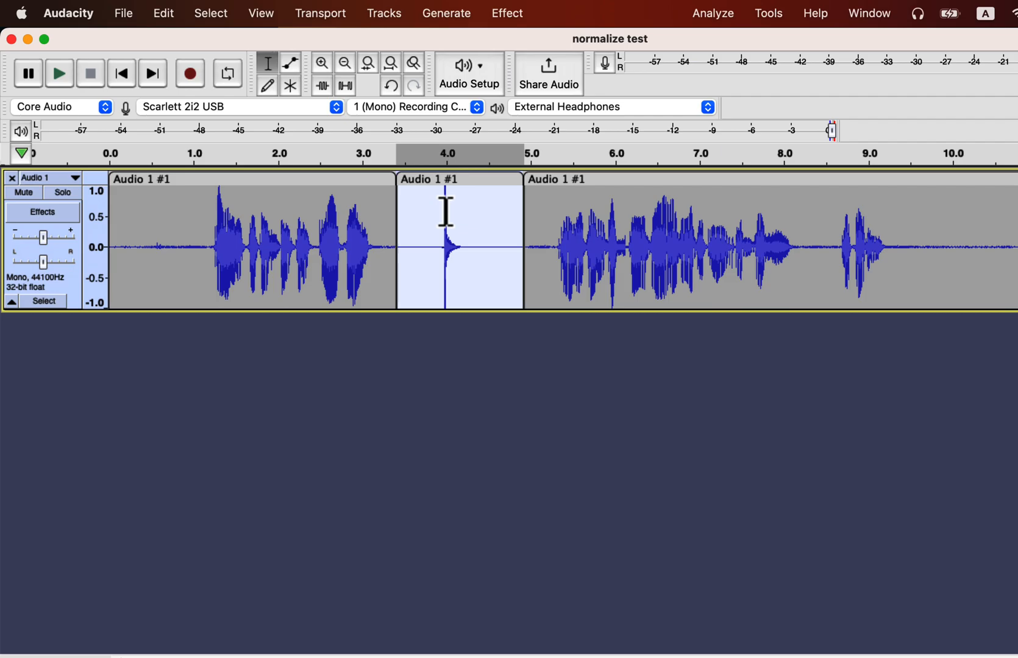
pyautogui.moveTo(536, 227); pyautogui.dragTo(383, 218)
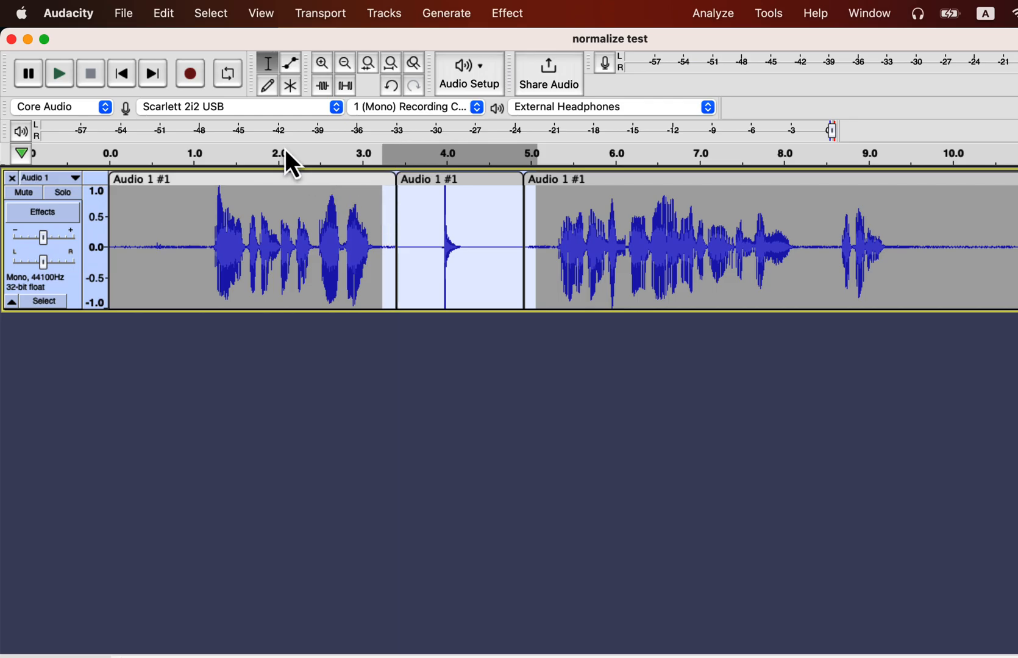
pyautogui.click(162, 14)
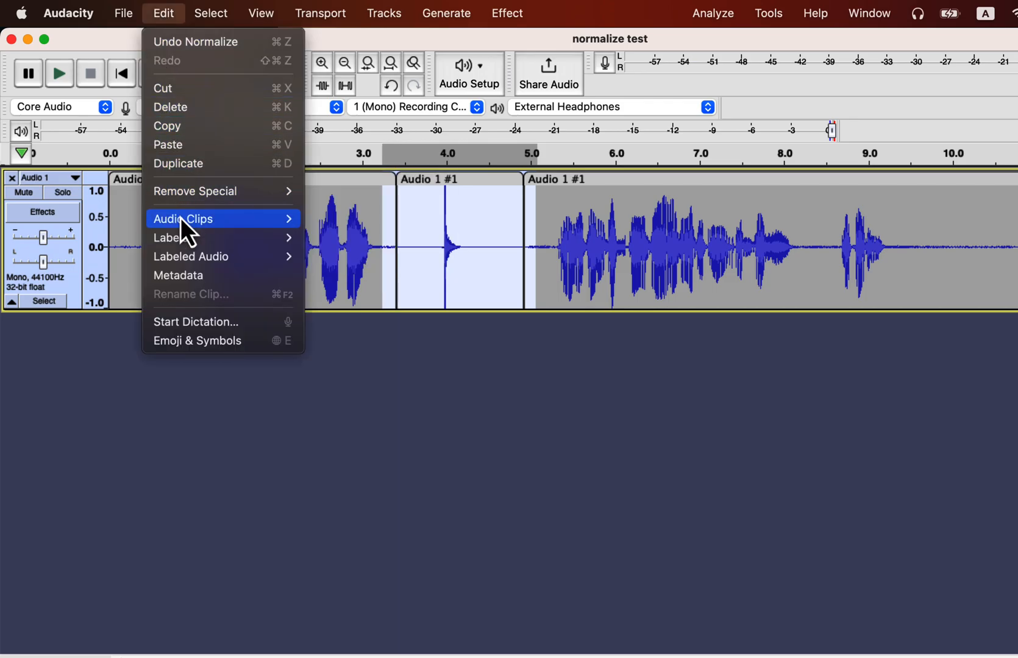
pyautogui.moveTo(181, 219)
pyautogui.click(339, 265)
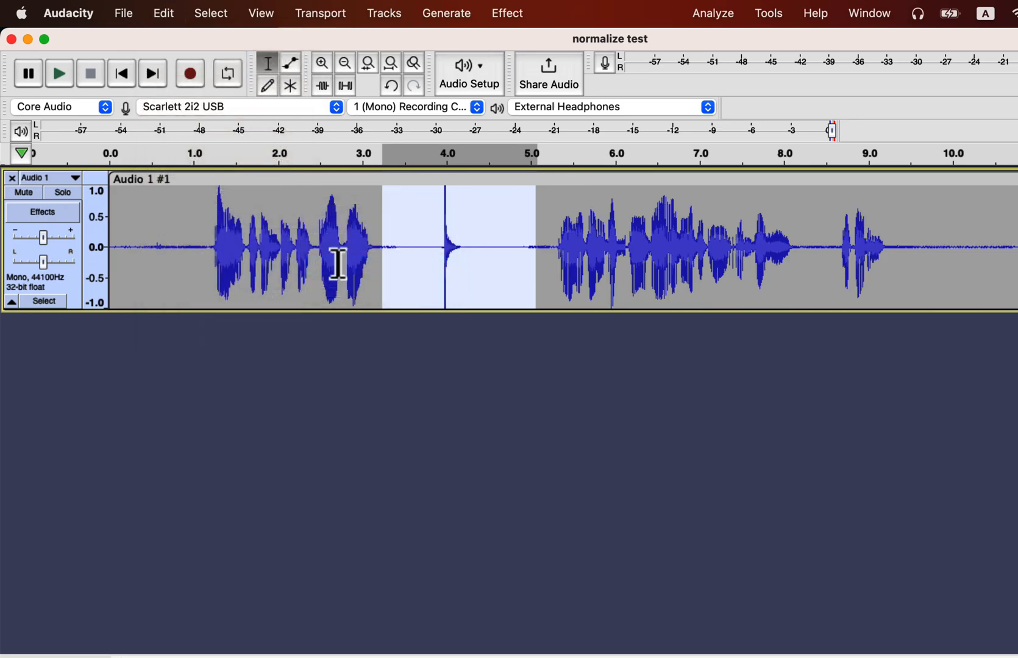
# Play the joined track from just after its start to listen to the normalized audio.
pyautogui.click(158, 271)
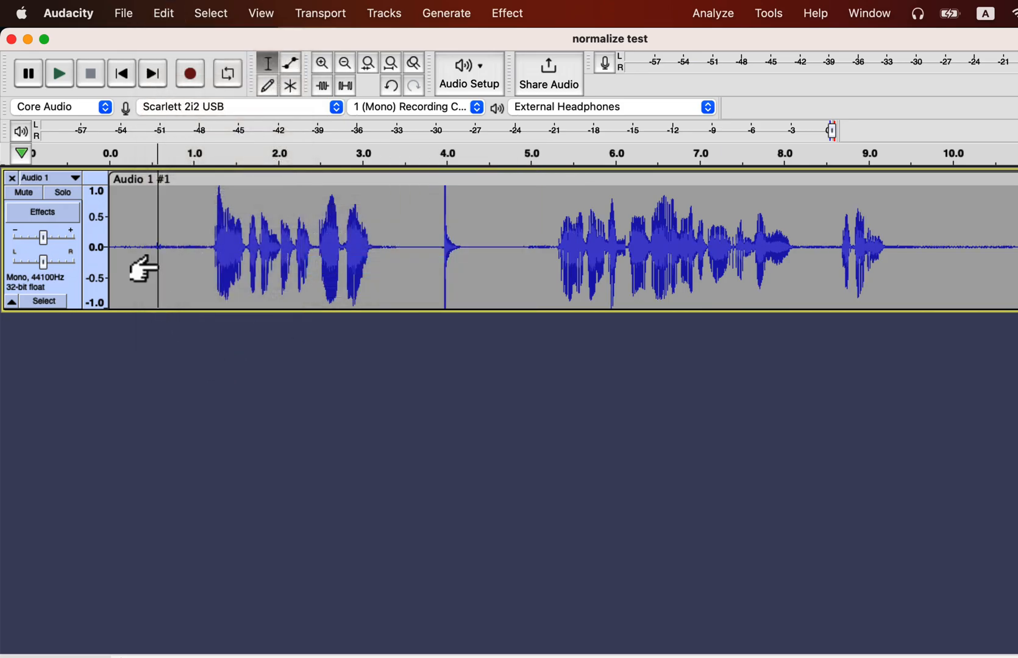
pyautogui.click(122, 237)
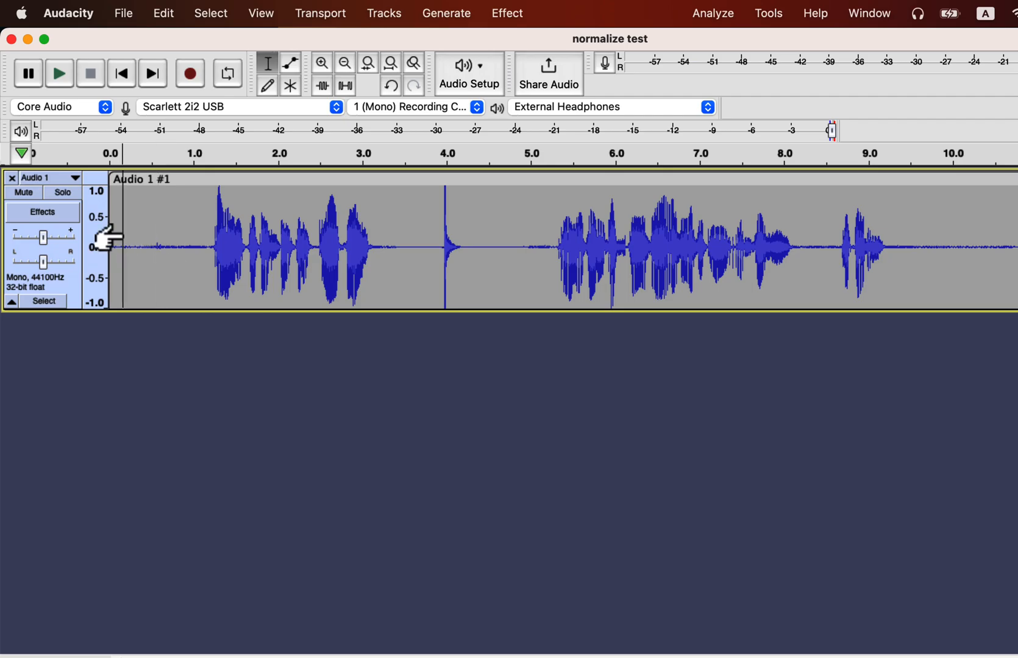
pyautogui.press('space')
# Restore the "Created new project" state in the history, discarding the splits, normalizations and join.
pyautogui.click(267, 10)
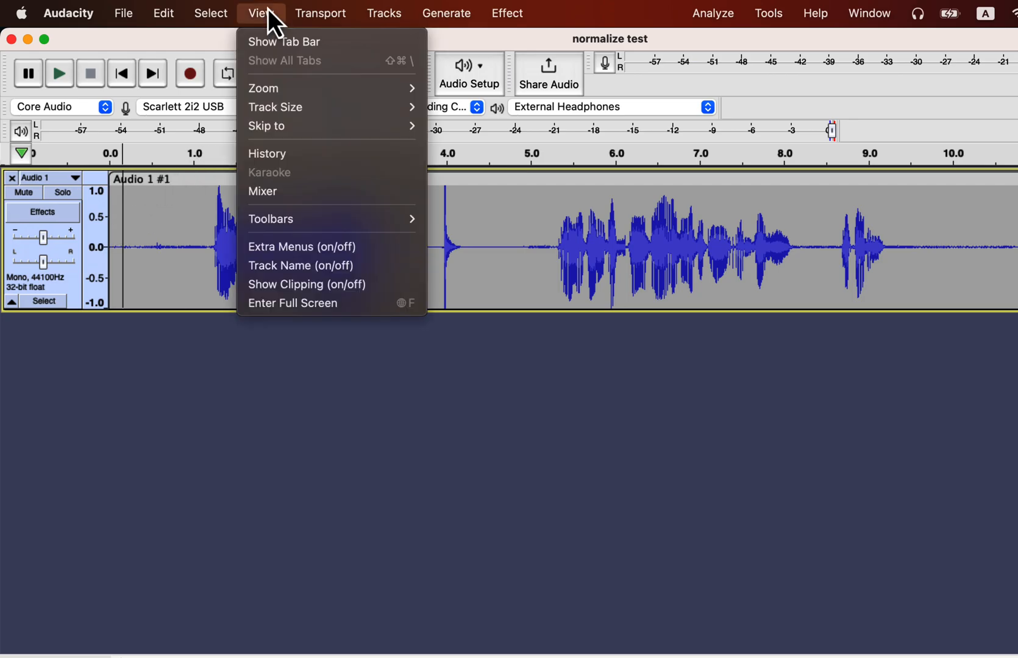
pyautogui.click(270, 154)
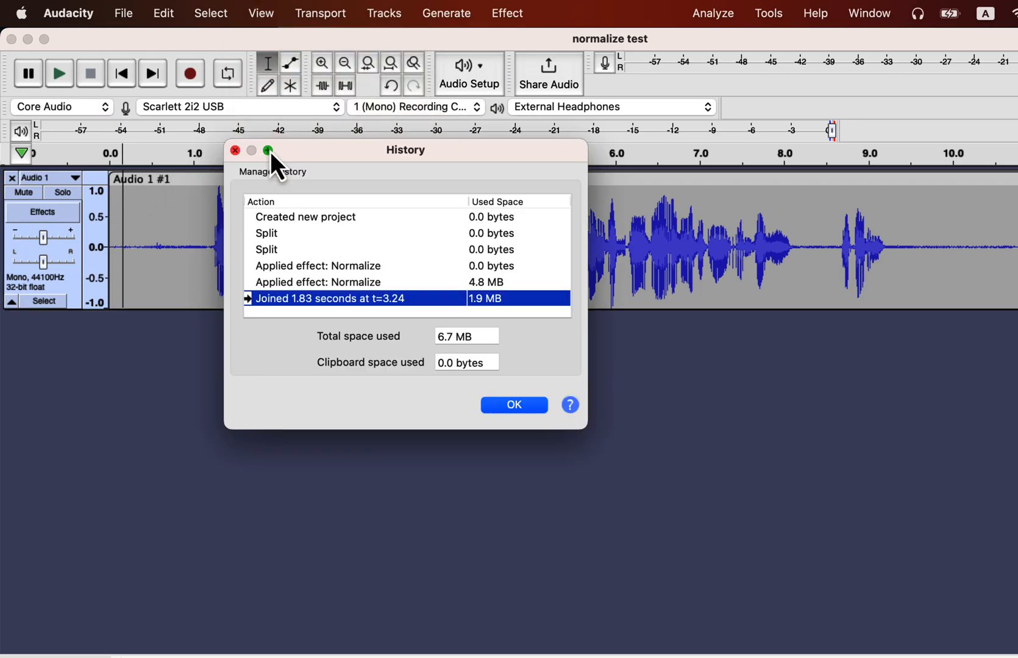
pyautogui.click(296, 220)
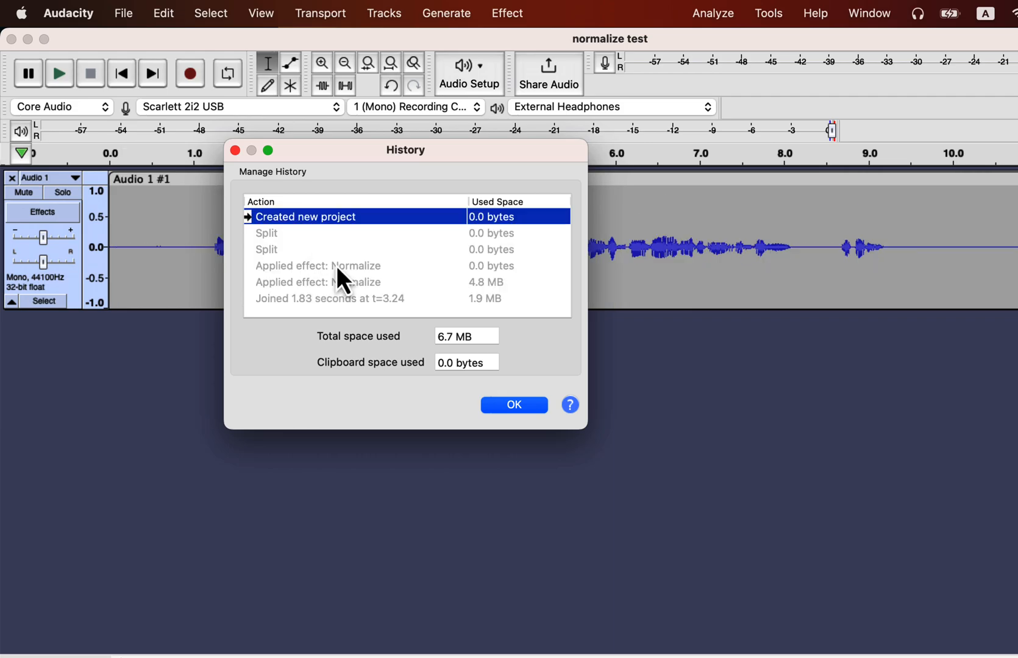
pyautogui.click(511, 407)
# Copy the spike near 4 s, from about 3.8 s to 4.2 s, and paste it into the track at about 8.2 s.
pyautogui.moveTo(436, 250); pyautogui.dragTo(470, 263)
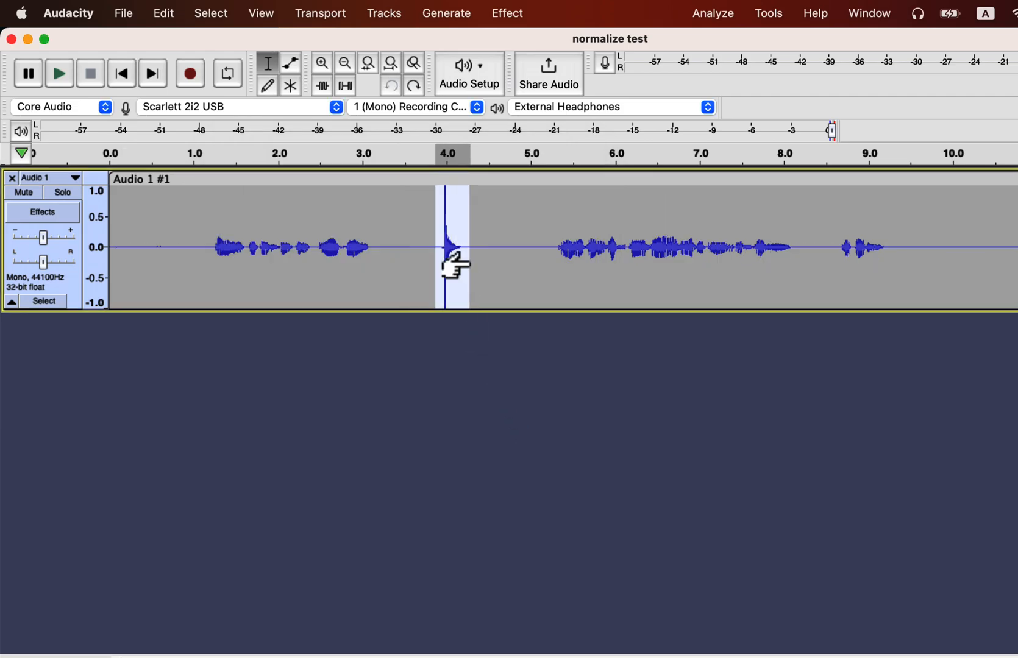
pyautogui.click(815, 248)
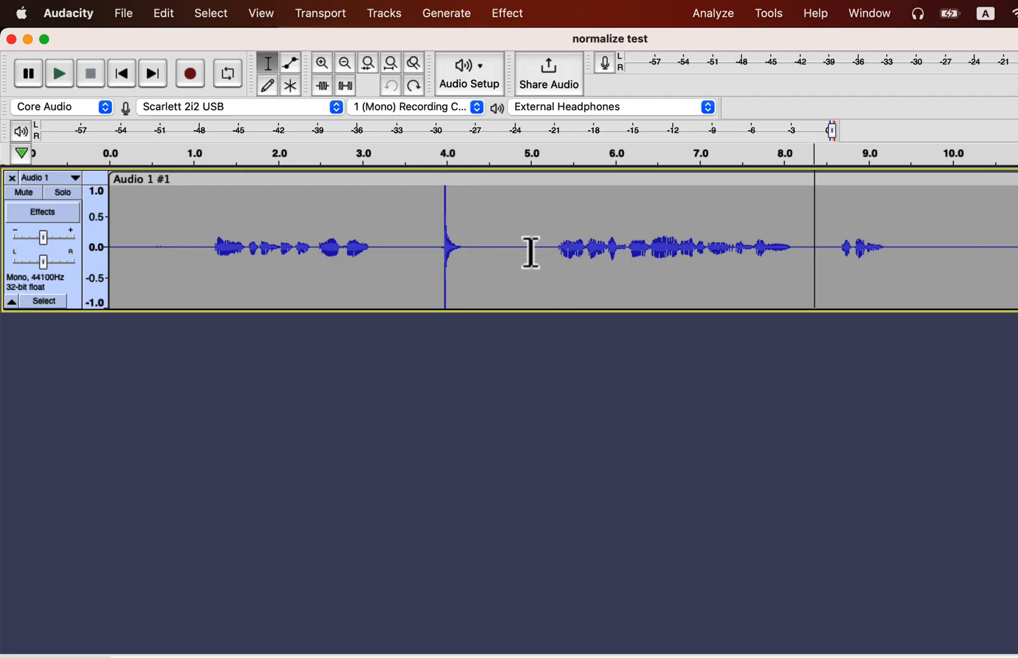
pyautogui.moveTo(430, 236); pyautogui.dragTo(464, 243)
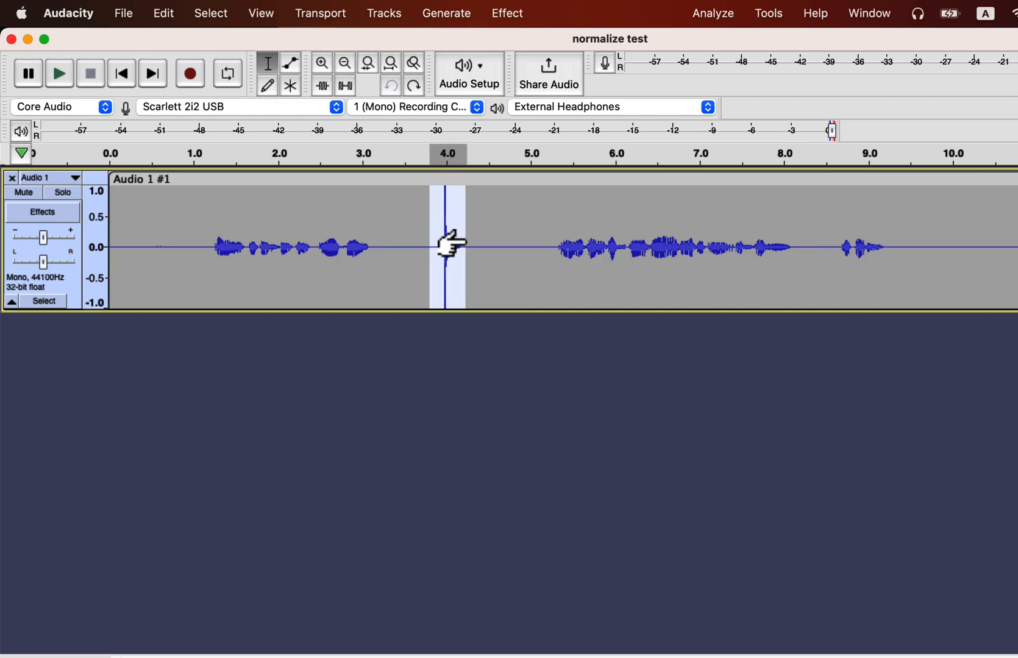
pyautogui.click(803, 250)
pyautogui.hotkey('ctrl', 'v')
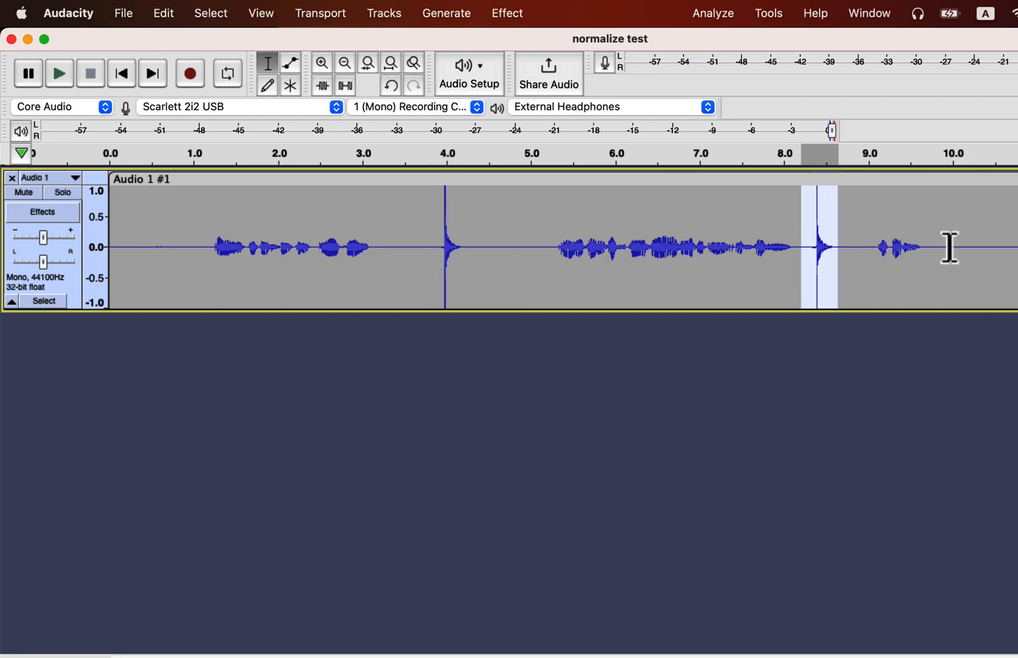
# Paste four more copies of the spike at about 10.3 s, 1.0 s, 2.9 s and 7.0 s, and fit the track in the window.
pyautogui.click(978, 250)
pyautogui.hotkey('ctrl', 'v')
pyautogui.click(194, 238)
pyautogui.hotkey('ctrl', 'v')
pyautogui.click(355, 243)
pyautogui.hotkey('ctrl', 'v')
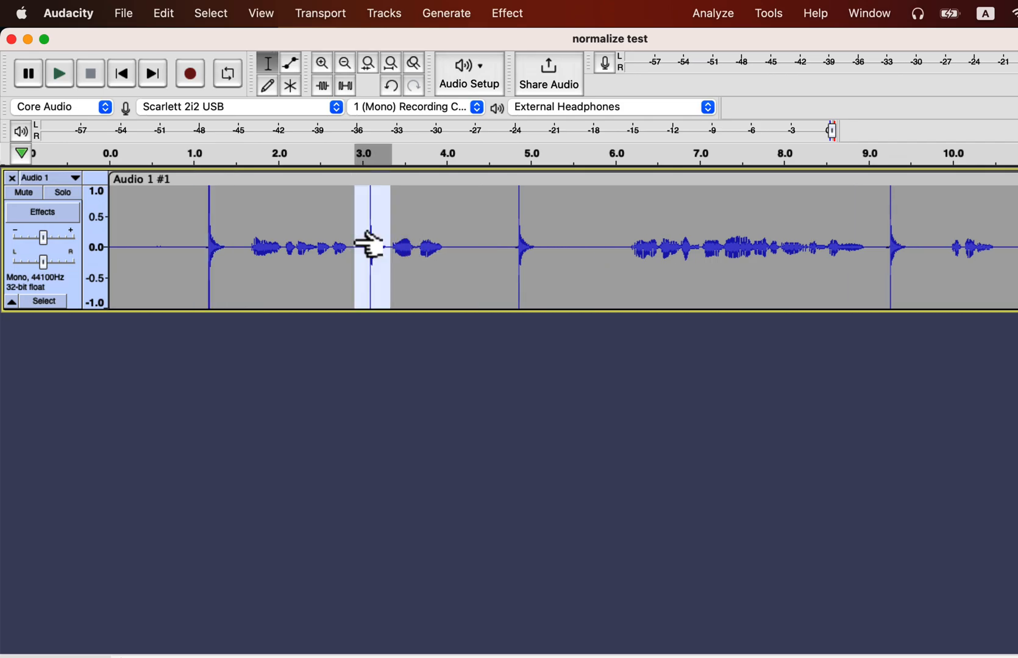
pyautogui.scroll(1, 726, 250)
pyautogui.click(764, 250)
pyautogui.hotkey('ctrl', 'v')
pyautogui.hotkey('ctrl', 'f')
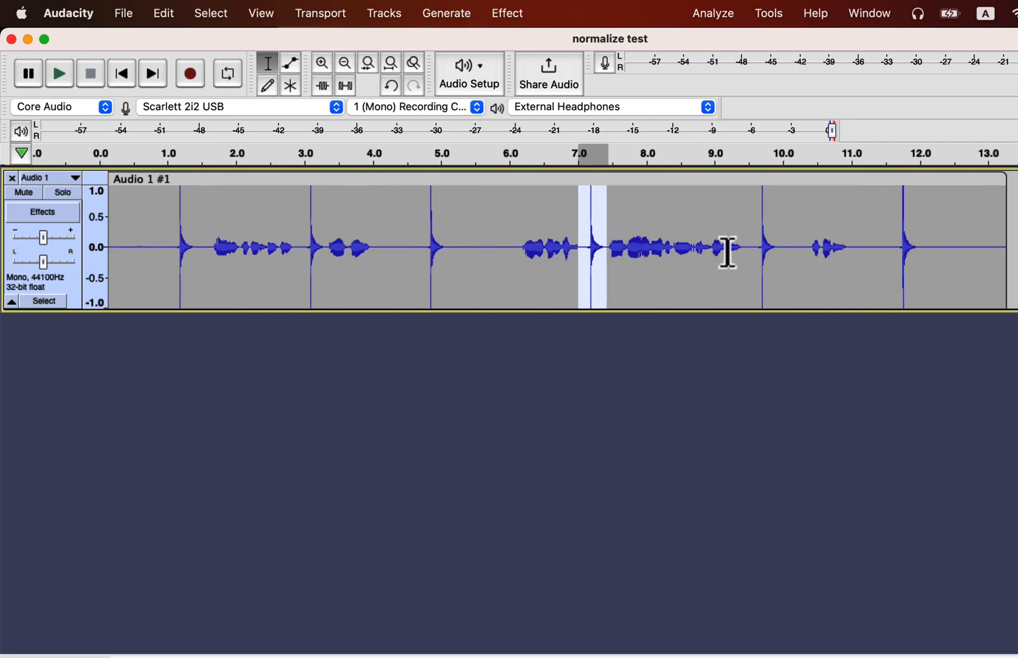
pyautogui.click(610, 363)
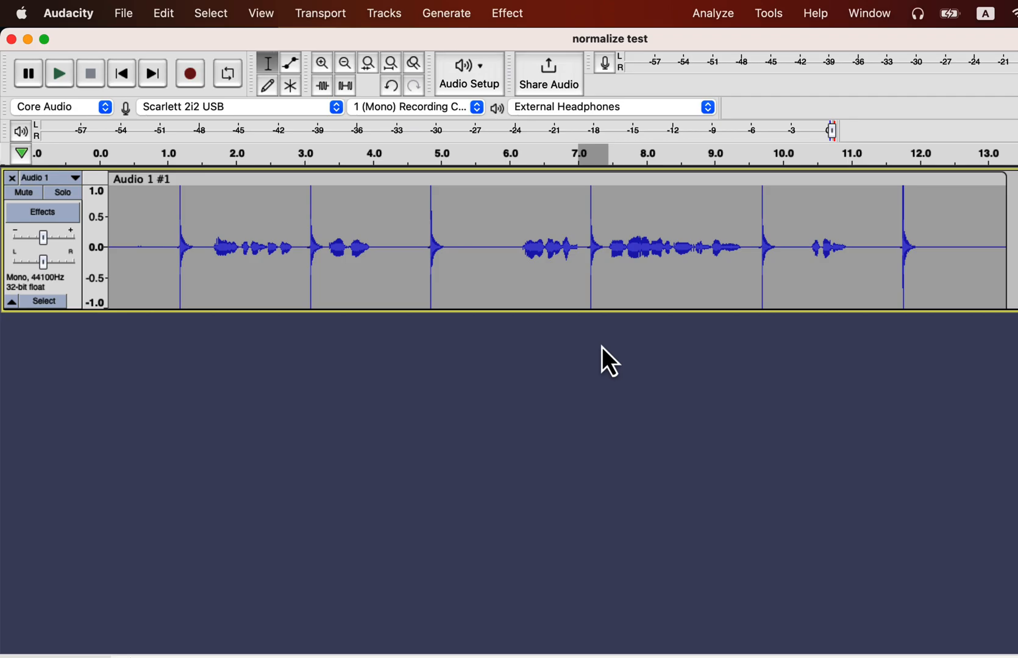
# Restore the "Created new project" state in the history, discarding the pasted spike copies.
pyautogui.click(268, 18)
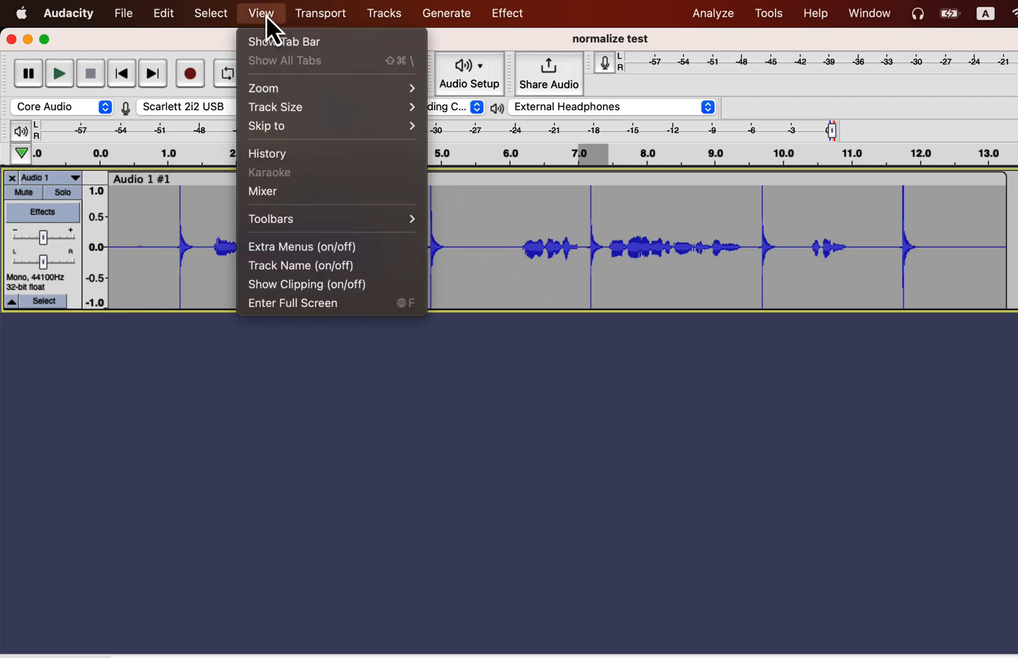
pyautogui.click(273, 155)
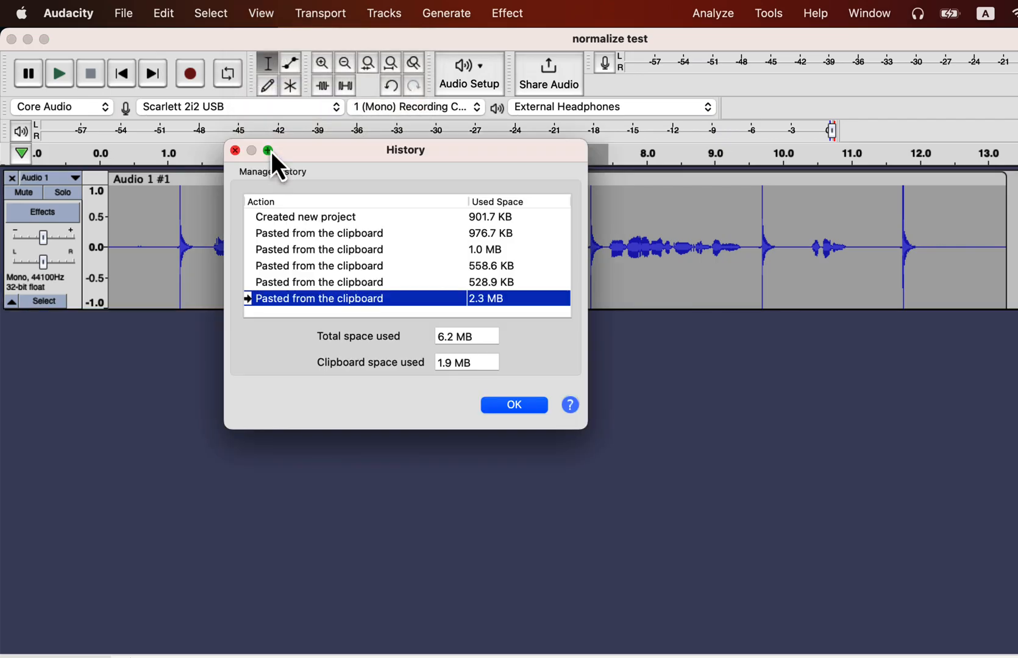
pyautogui.click(299, 218)
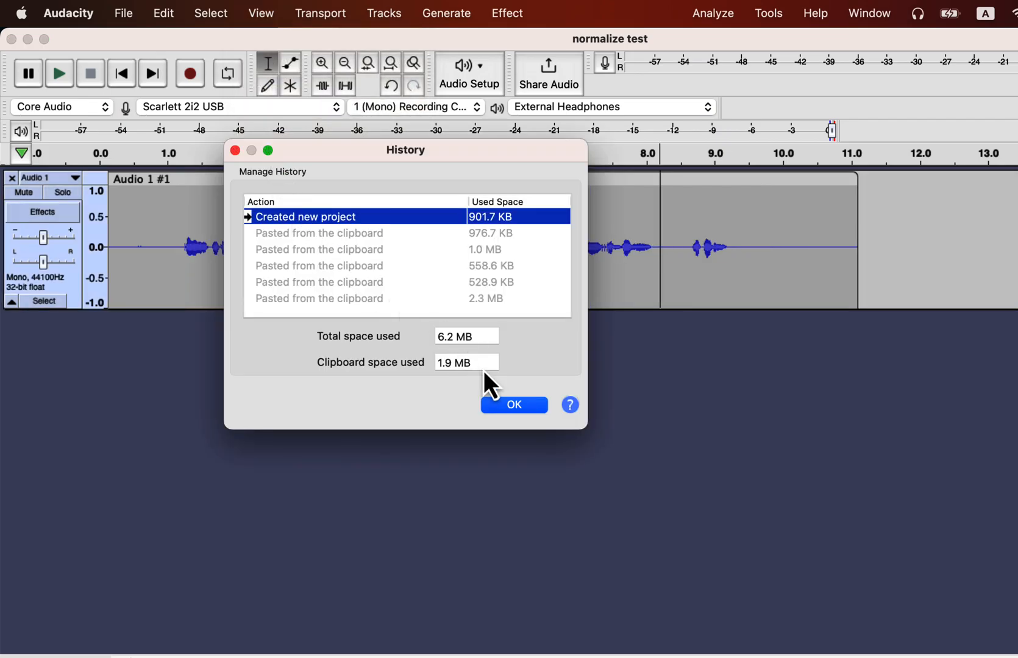
pyautogui.click(513, 407)
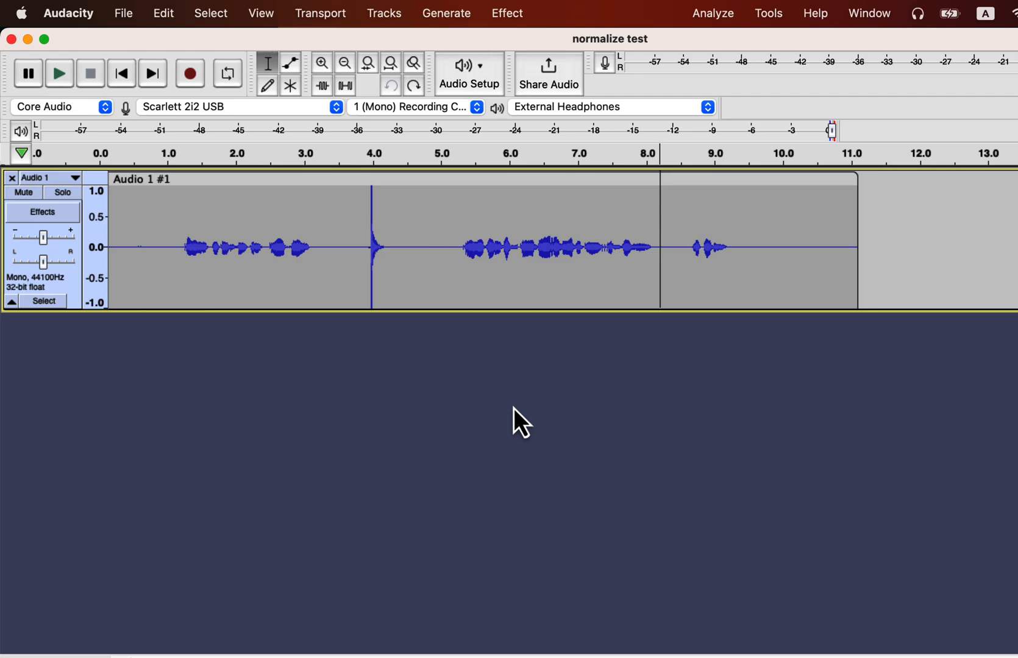
pyautogui.doubleClick(422, 231)
pyautogui.click(512, 14)
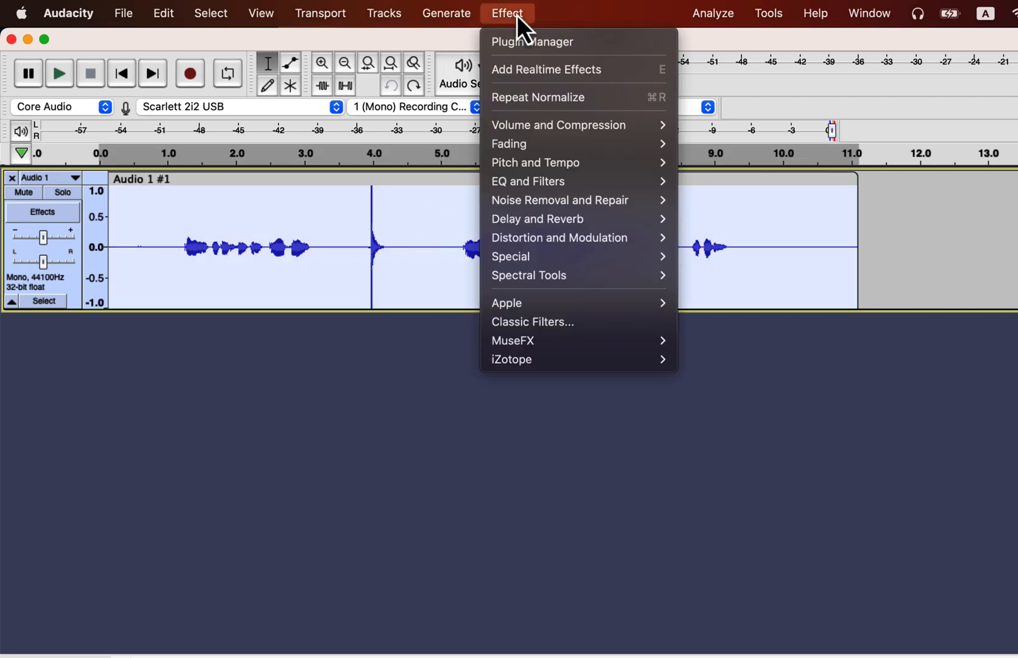
pyautogui.moveTo(541, 120)
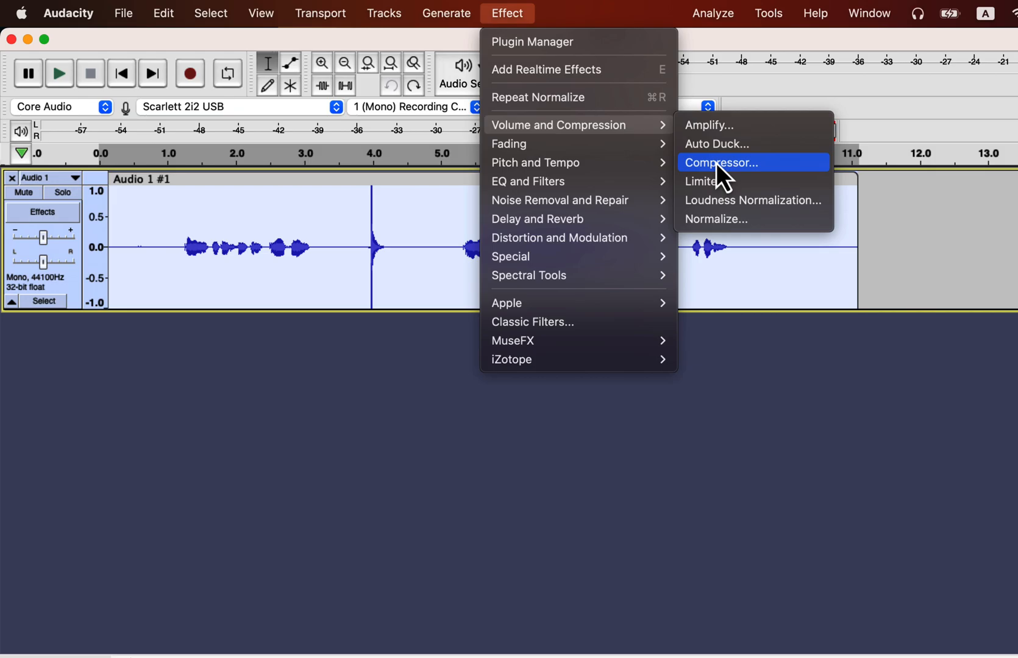
pyautogui.click(305, 244)
pyautogui.click(325, 247)
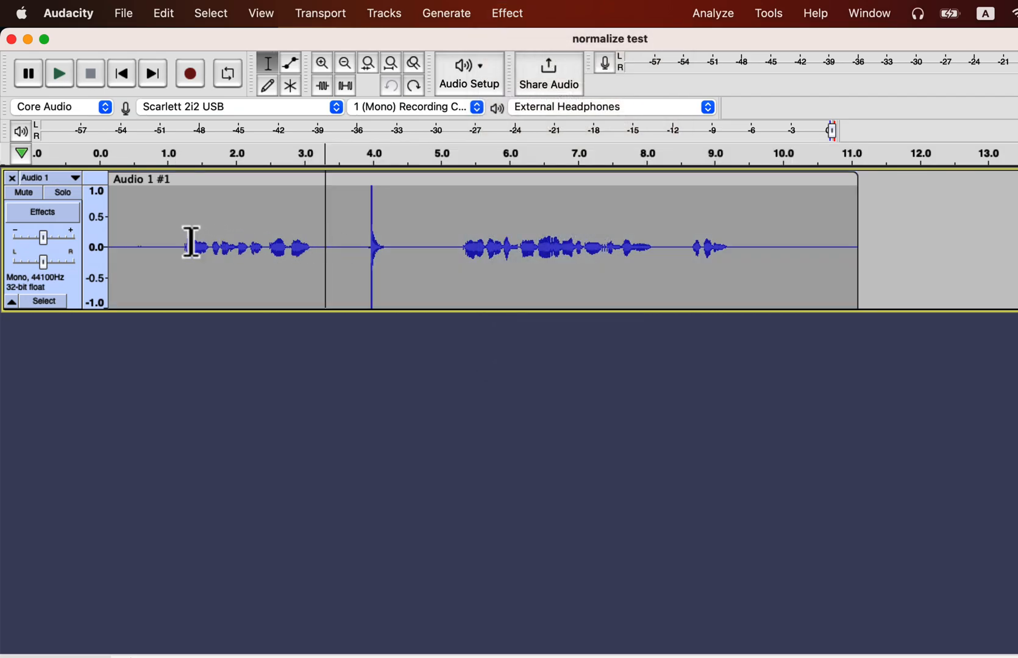
# Play the speech before the spike, about 1.0 to 3.3 s, and after it, about 5.1 to 9.6 s, to check peak levels.
pyautogui.moveTo(166, 244); pyautogui.dragTo(325, 249)
pyautogui.press('space')
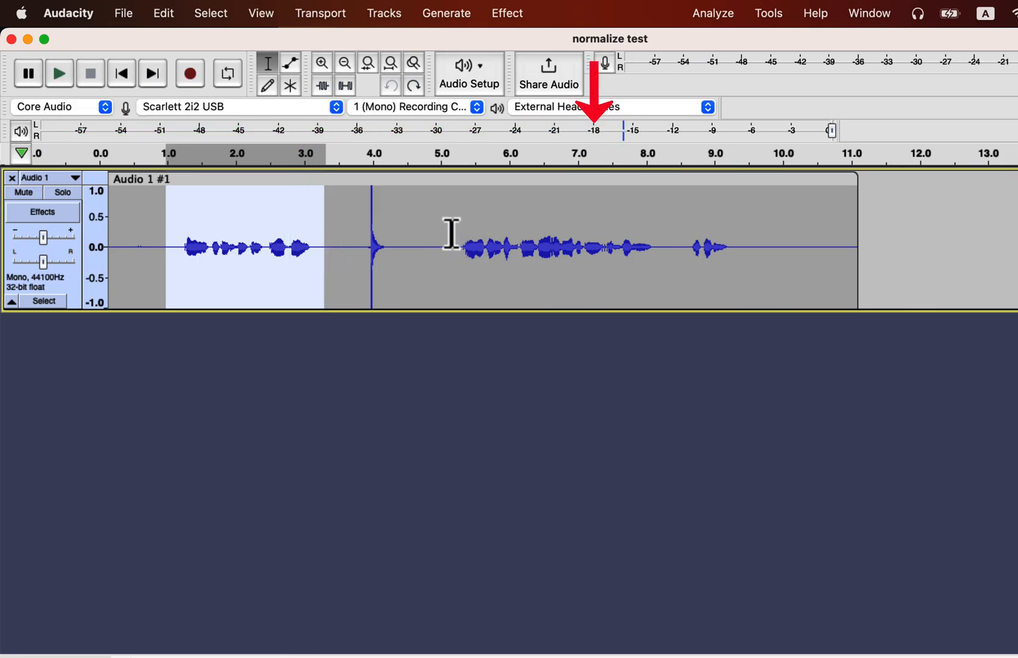
pyautogui.moveTo(452, 236); pyautogui.dragTo(754, 256)
pyautogui.press('space')
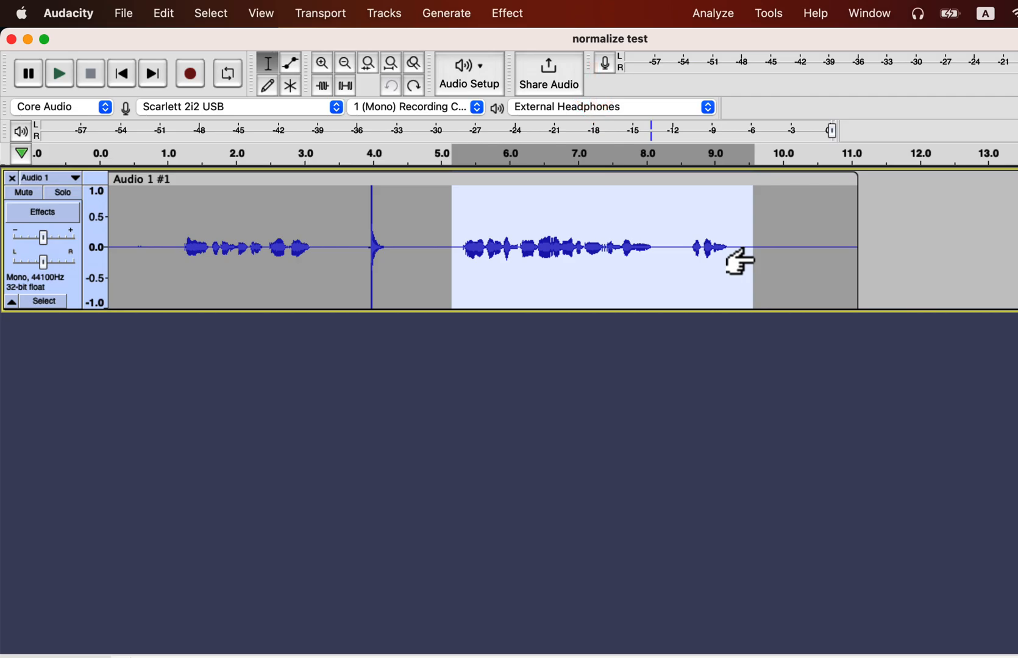
# Apply the Compressor to the whole track with the threshold set to -18 dB.
pyautogui.doubleClick(679, 232)
pyautogui.click(511, 14)
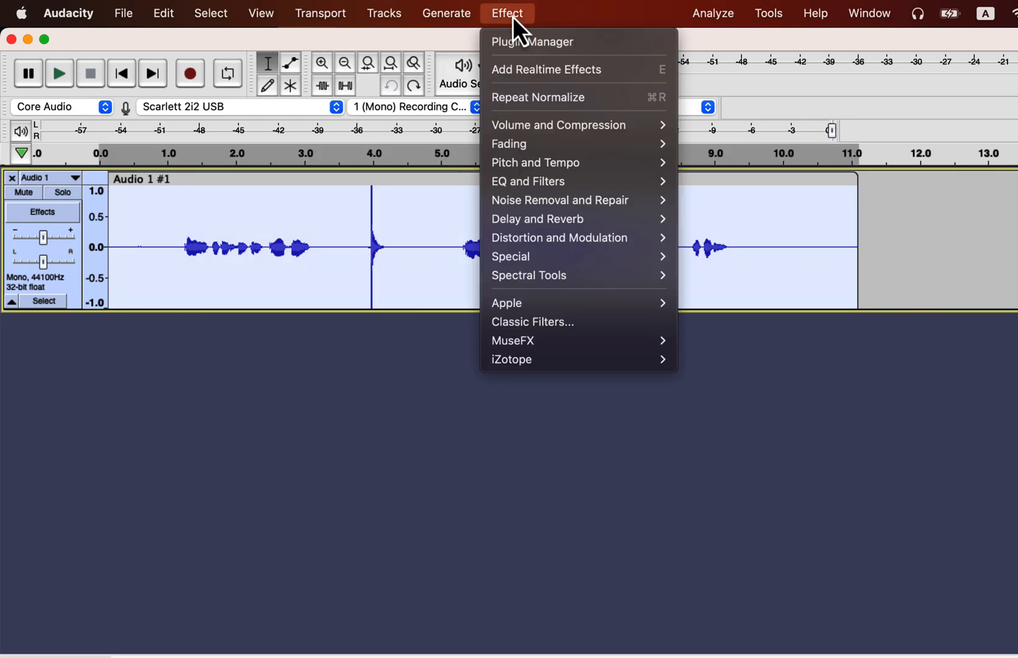
pyautogui.moveTo(532, 127)
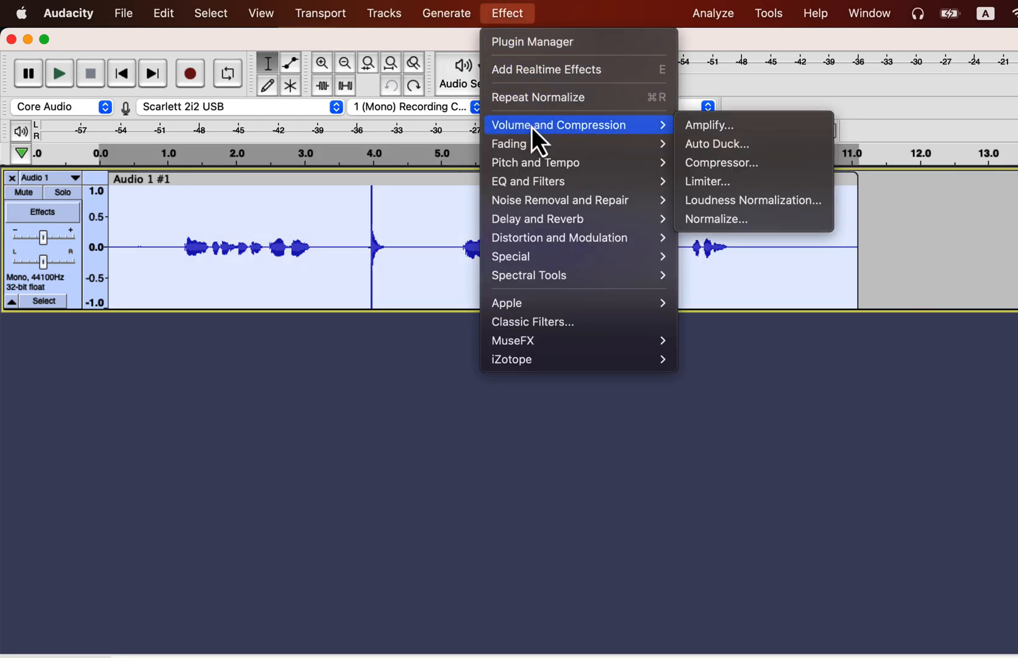
pyautogui.click(705, 164)
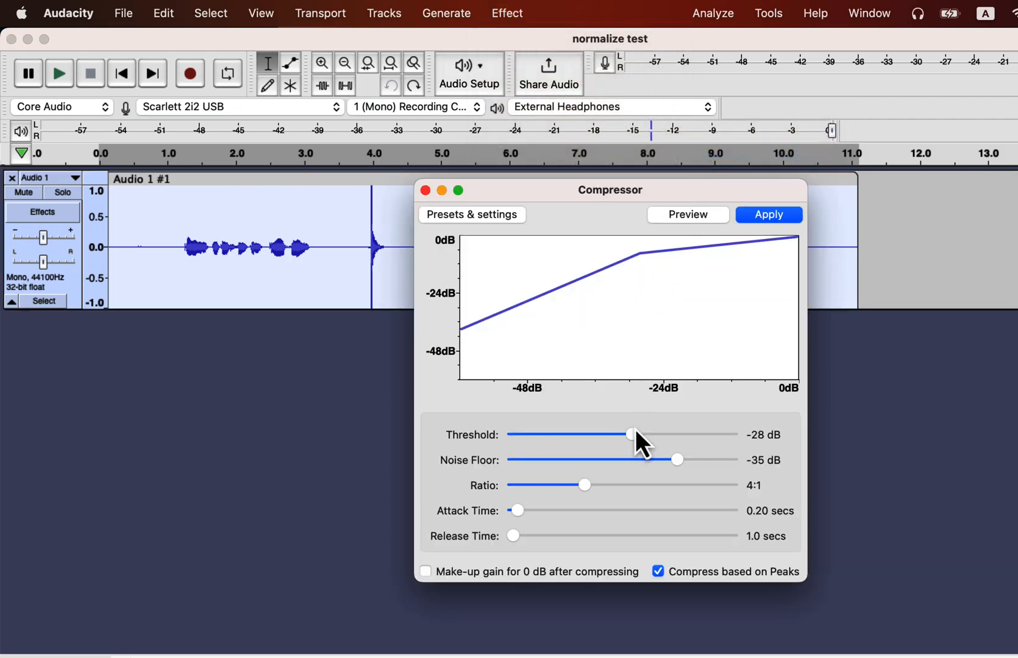
pyautogui.moveTo(636, 434); pyautogui.dragTo(672, 431)
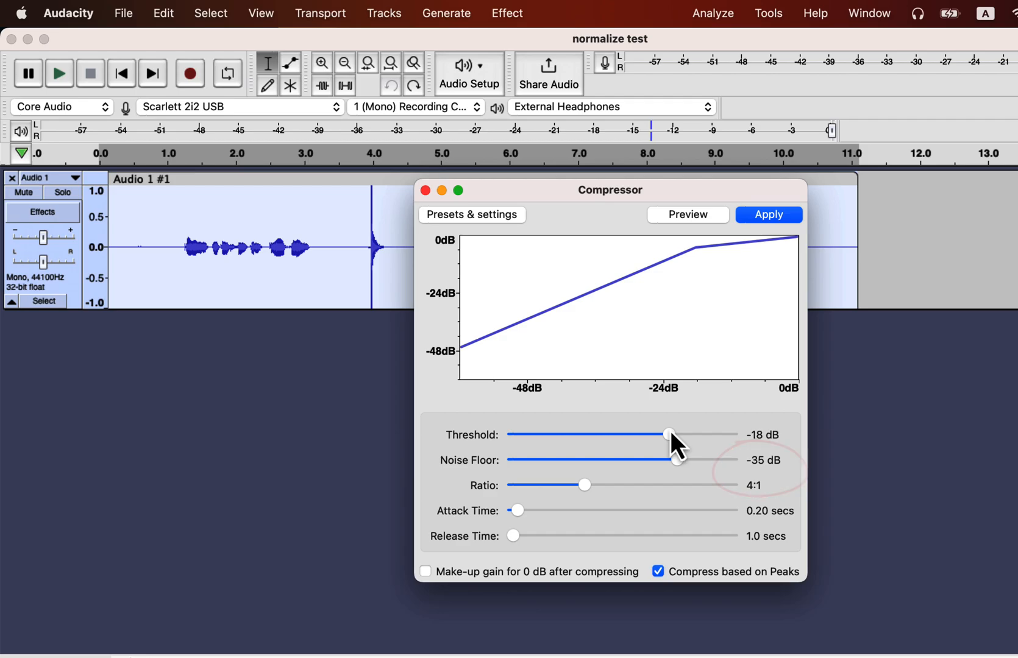
pyautogui.click(782, 219)
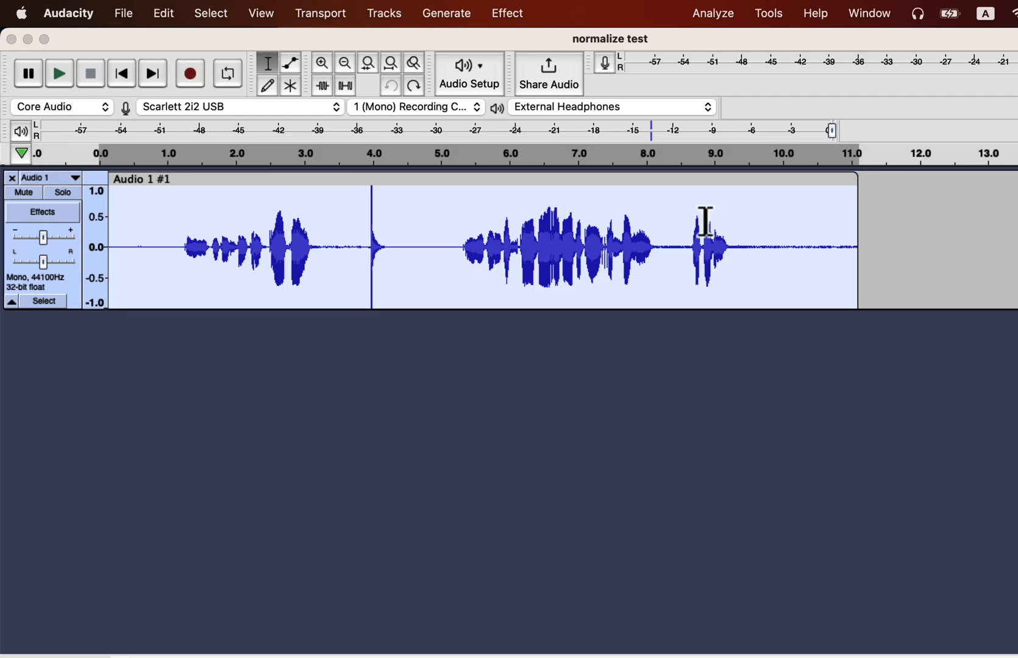
# Play the compressed track from about 1.1 s and examine the beginnings of both speech passages.
pyautogui.click(175, 231)
pyautogui.press('space')
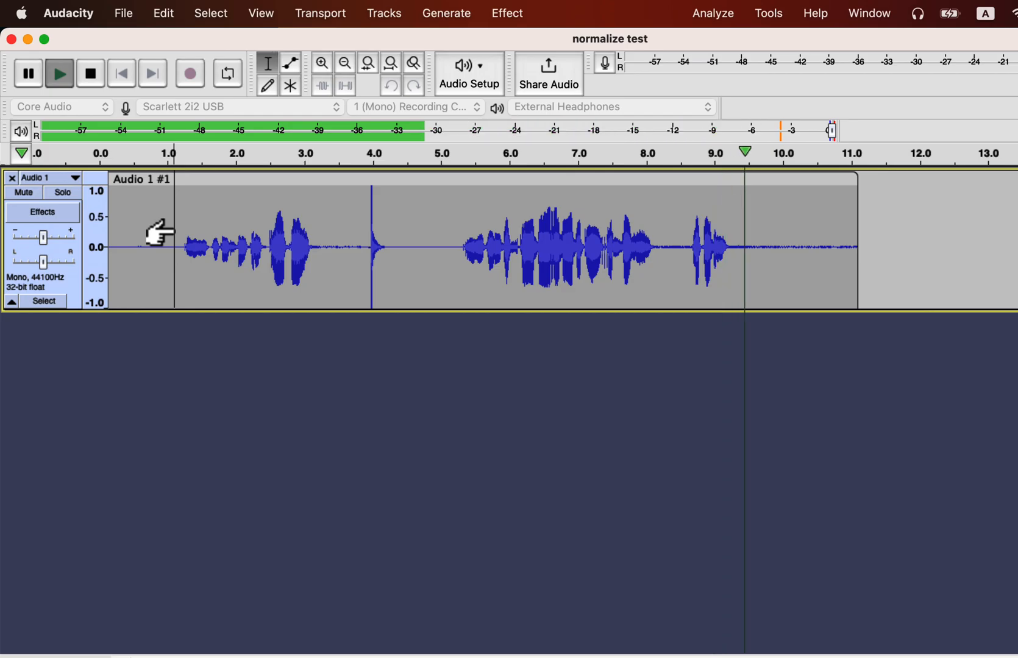
pyautogui.press('space')
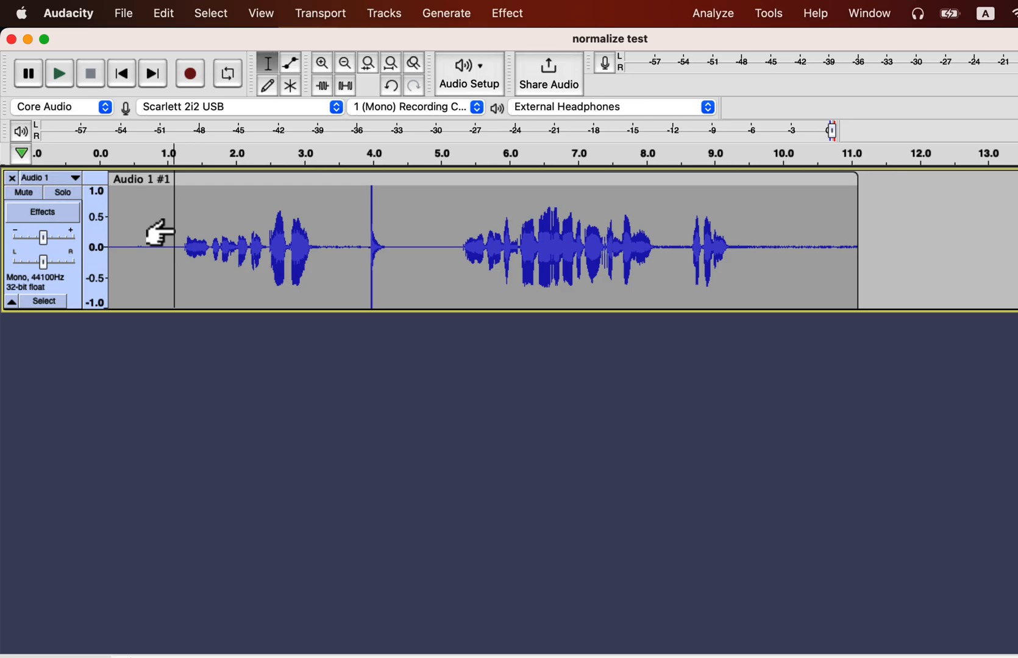
pyautogui.moveTo(210, 244); pyautogui.dragTo(161, 243)
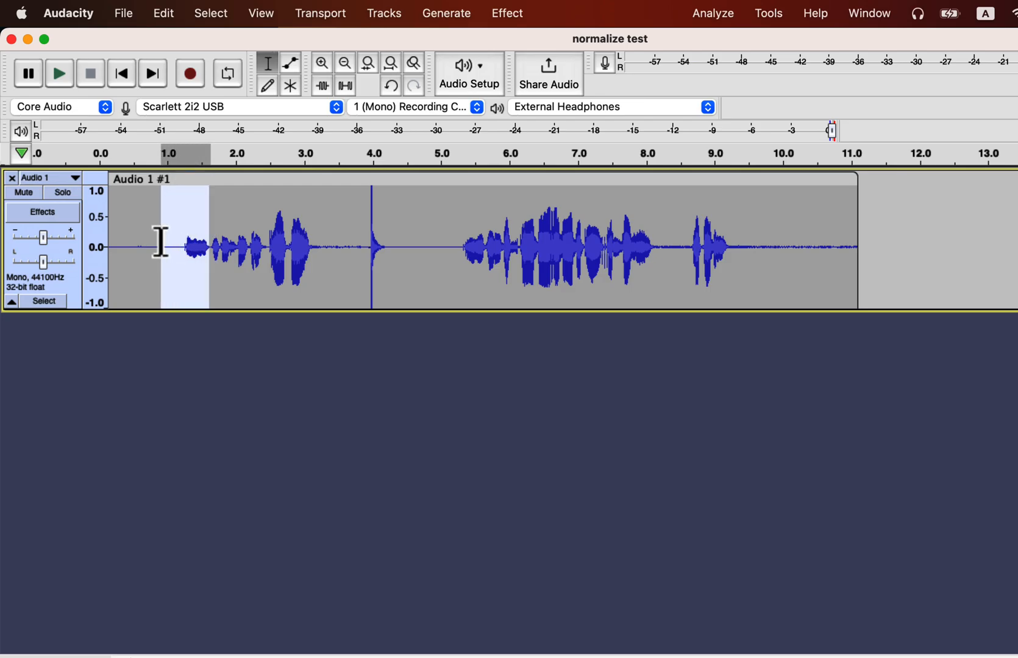
pyautogui.moveTo(484, 249); pyautogui.dragTo(444, 247)
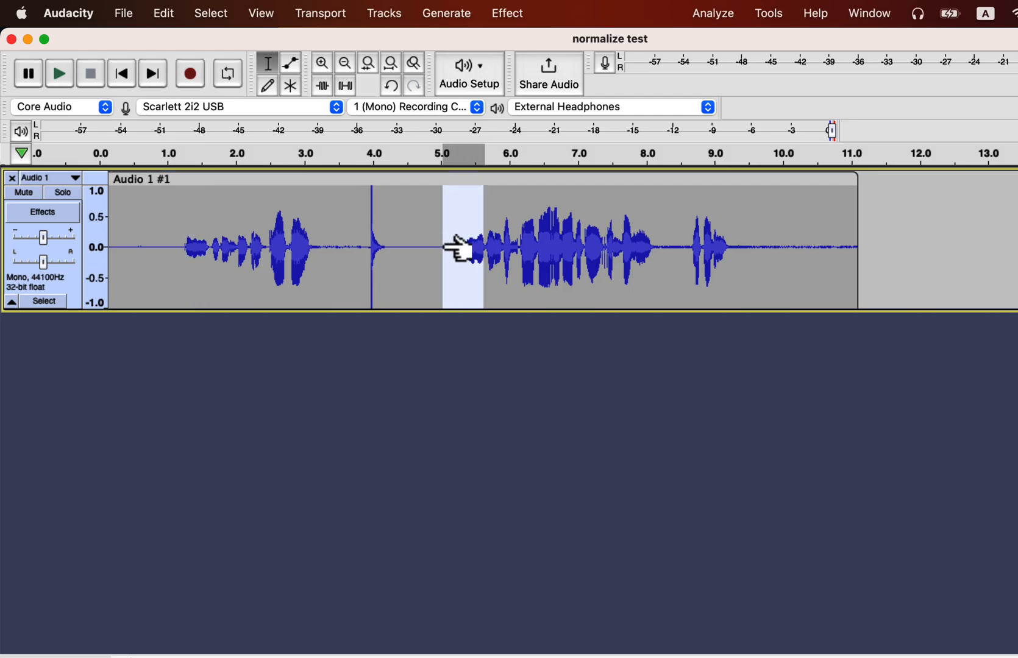
pyautogui.click(408, 221)
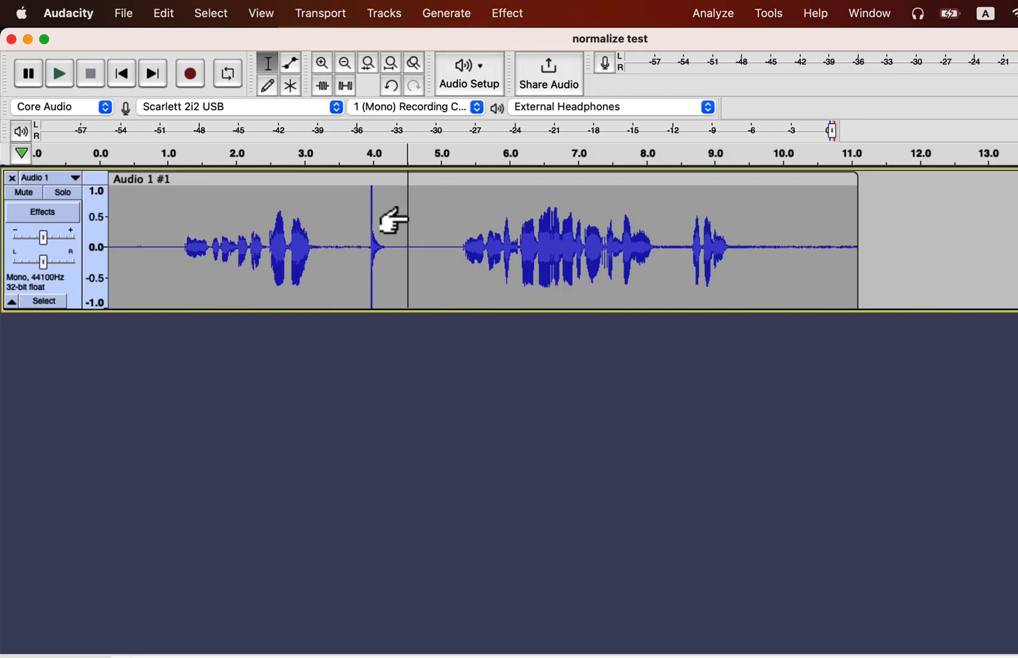
# Restore the "Created new project" state in the history, discarding the Compressor effect.
pyautogui.click(269, 8)
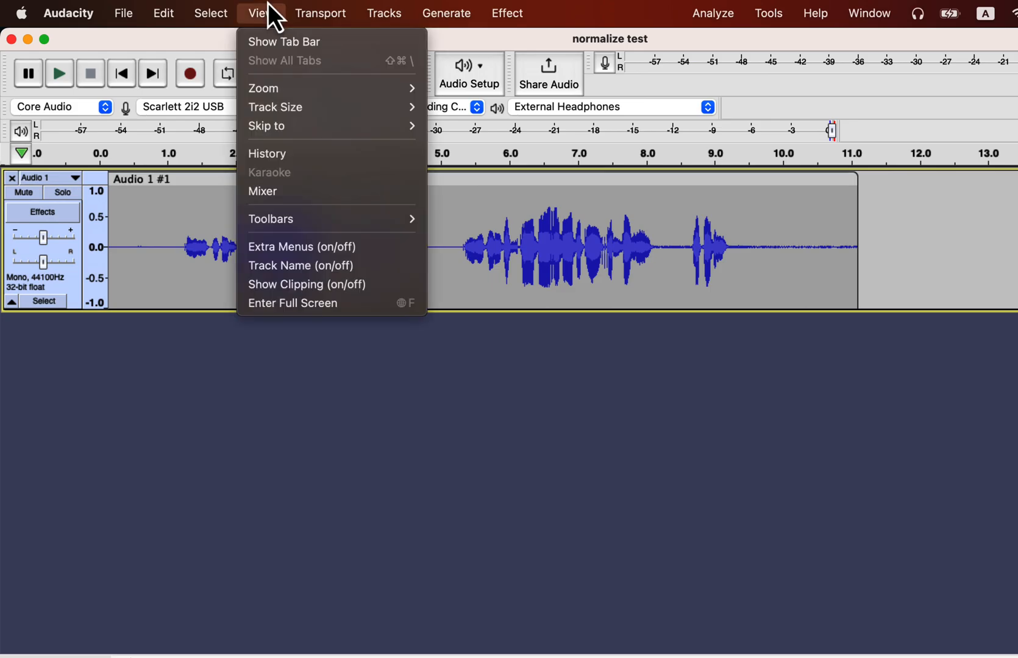
pyautogui.click(278, 155)
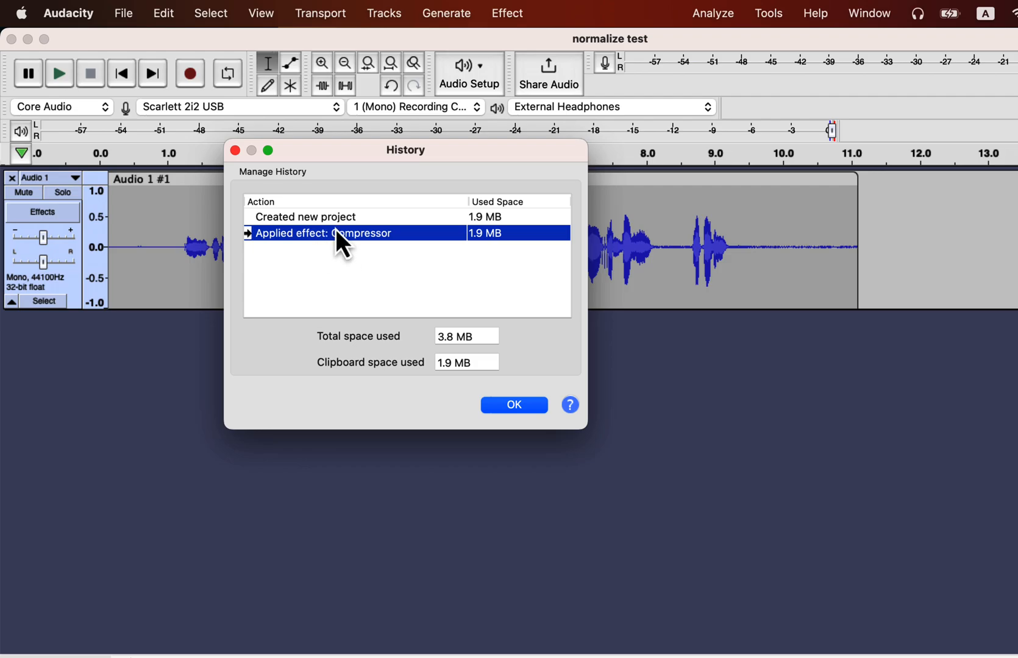
pyautogui.click(336, 219)
pyautogui.click(514, 405)
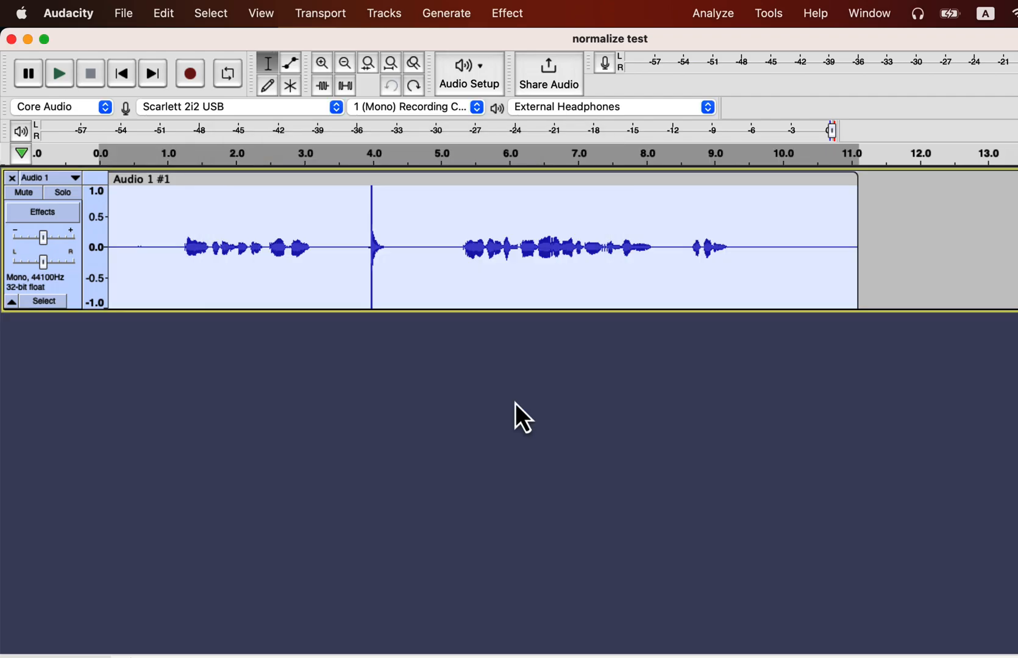
# Apply the Limiter to the whole track, using Hard Limit with the limit set to -10.00 dB.
pyautogui.click(514, 7)
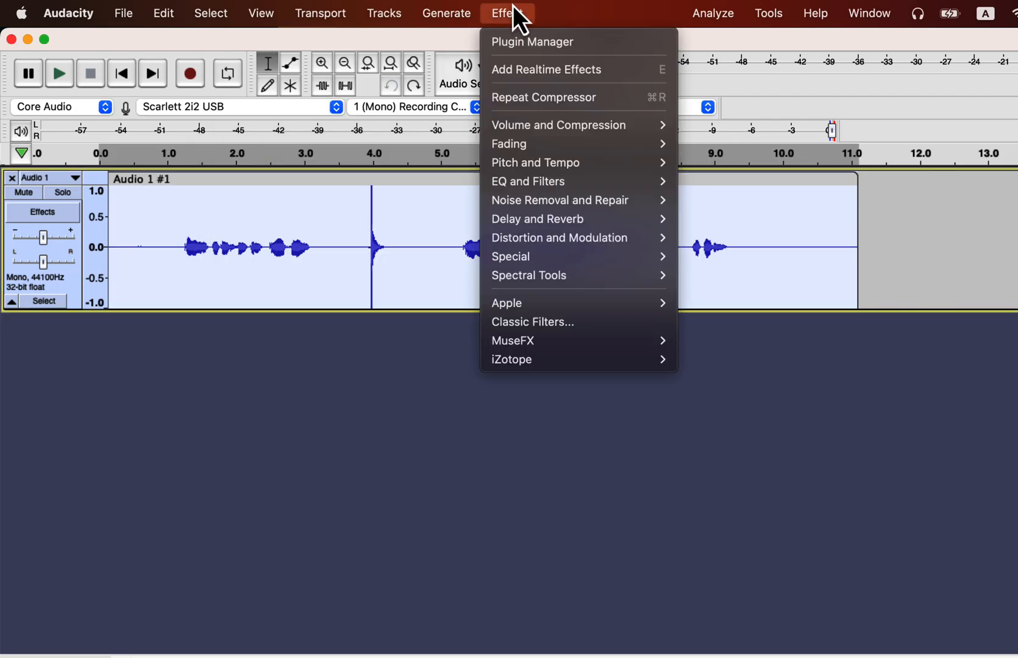
pyautogui.moveTo(536, 126)
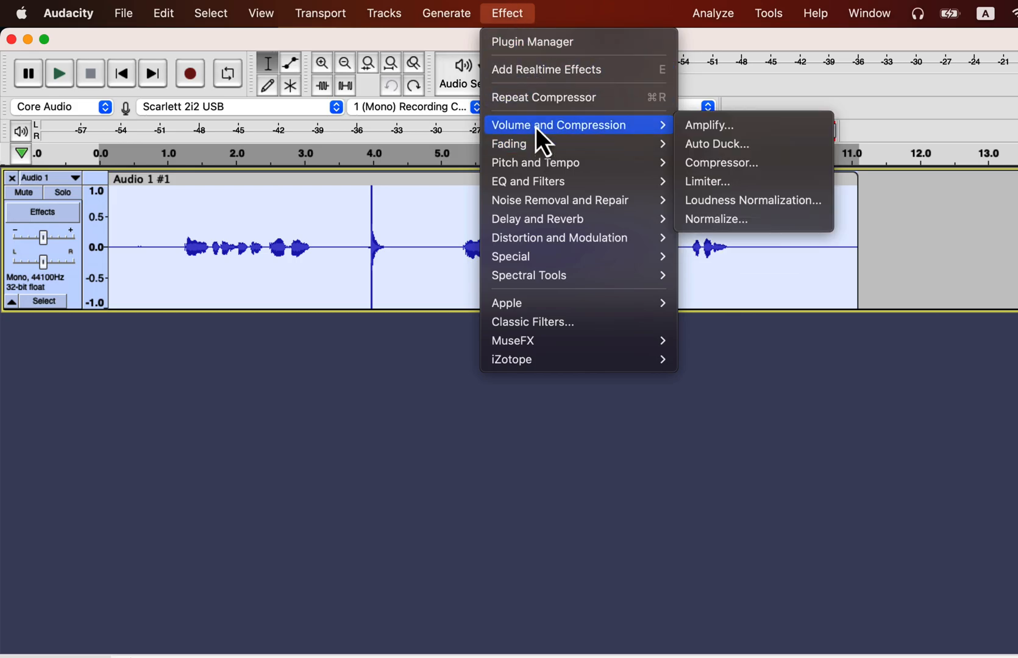
pyautogui.click(722, 182)
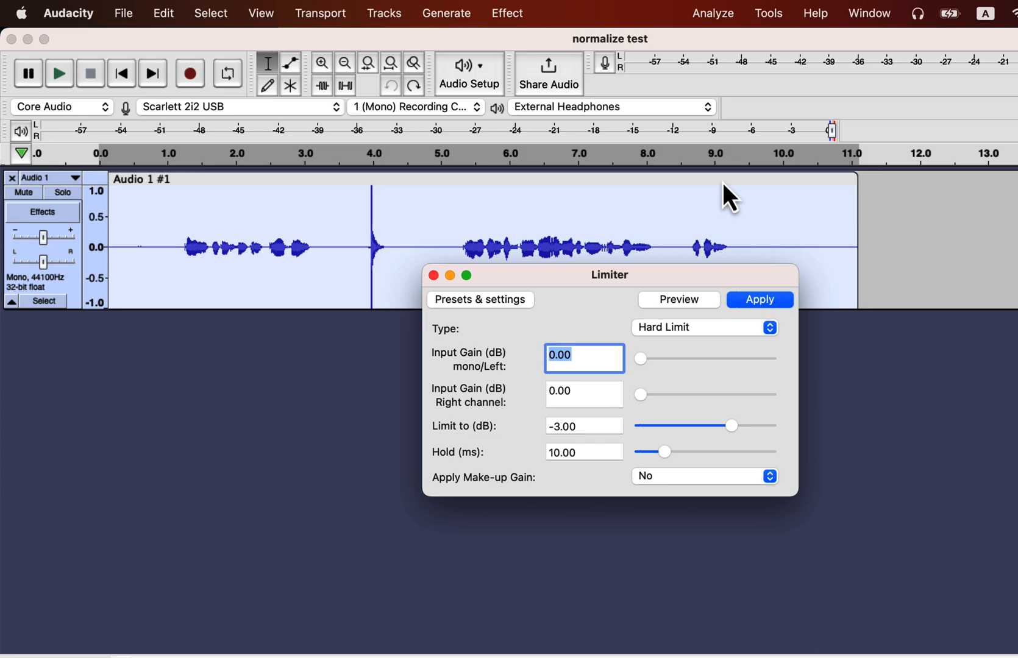
pyautogui.click(751, 329)
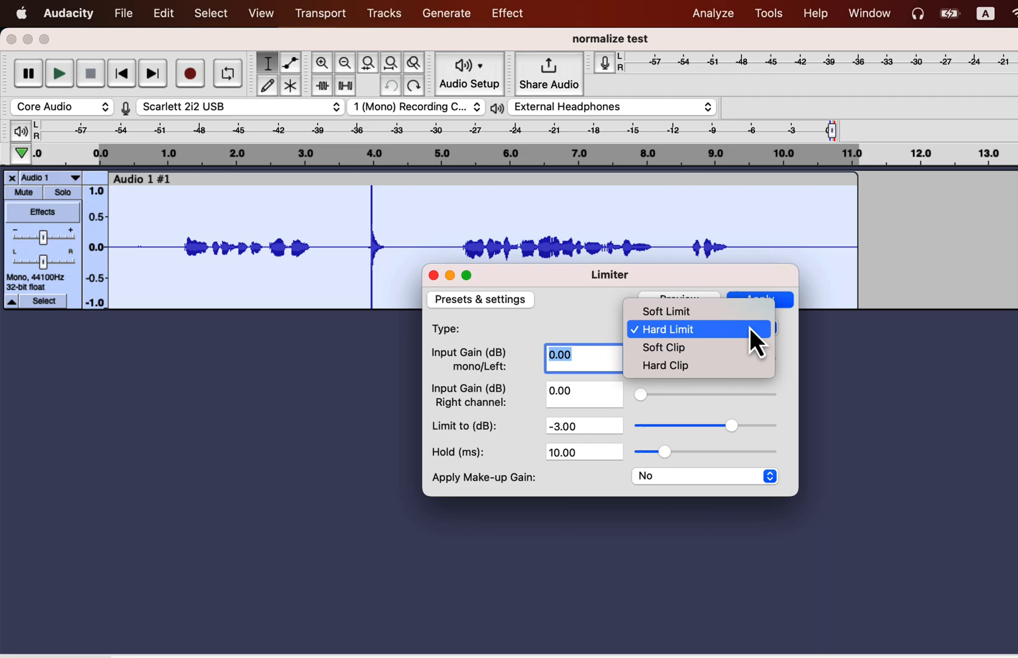
pyautogui.click(751, 332)
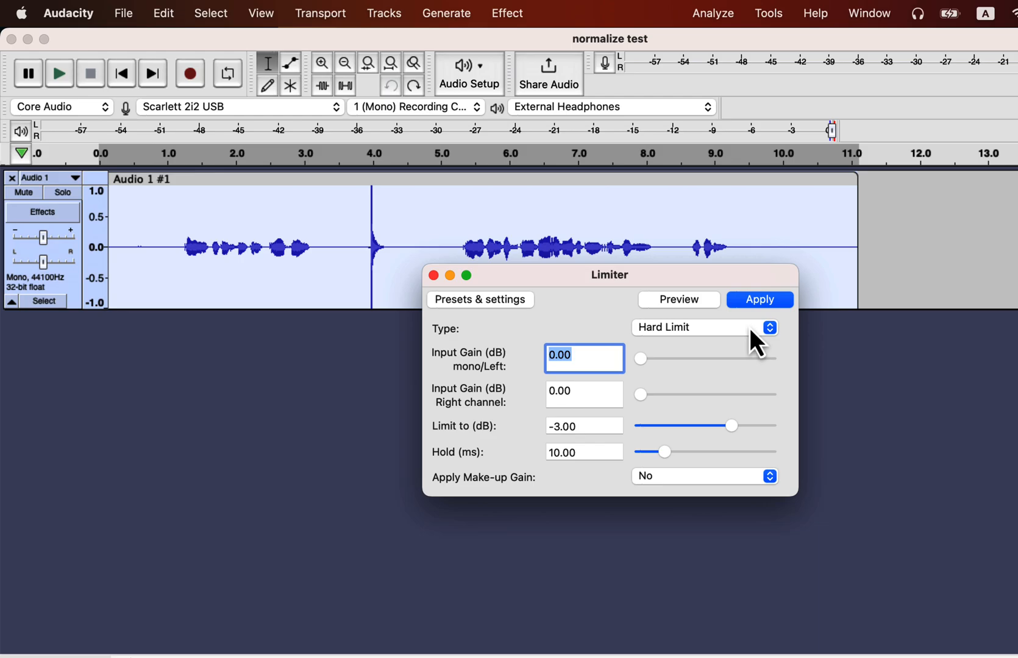
pyautogui.moveTo(733, 424); pyautogui.dragTo(625, 425)
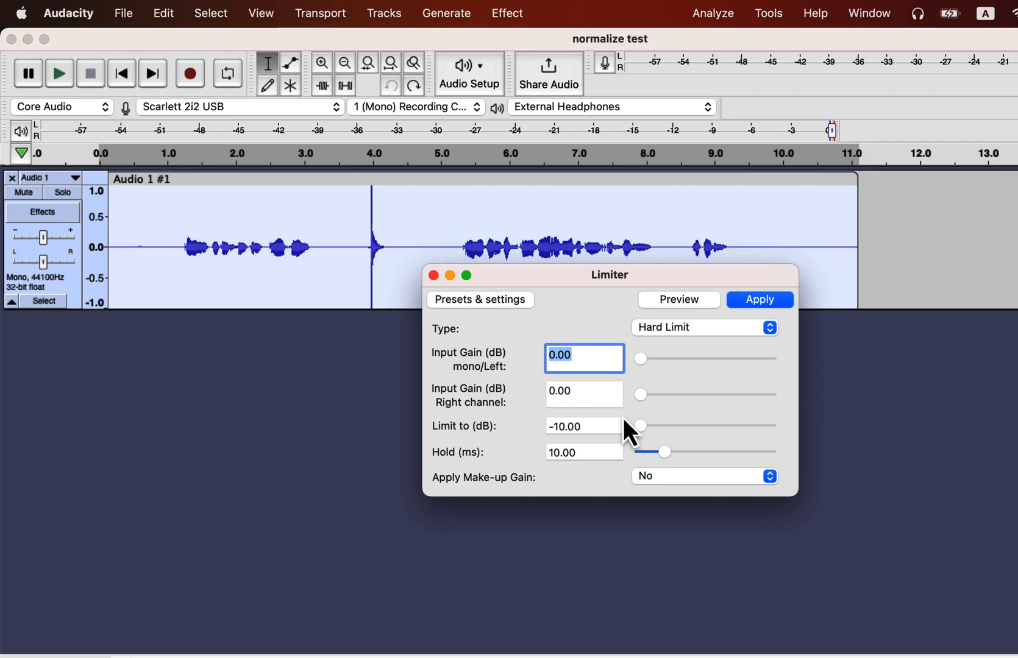
pyautogui.click(767, 300)
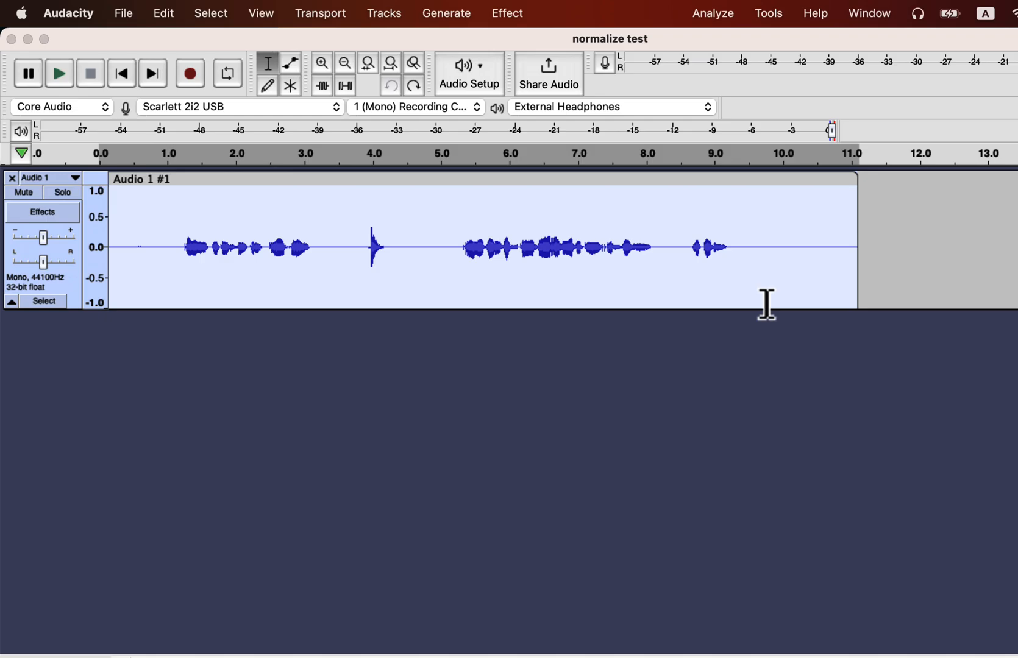
# Apply the Compressor to the limited track with a -18 dB threshold and a 4:1 ratio.
pyautogui.click(521, 15)
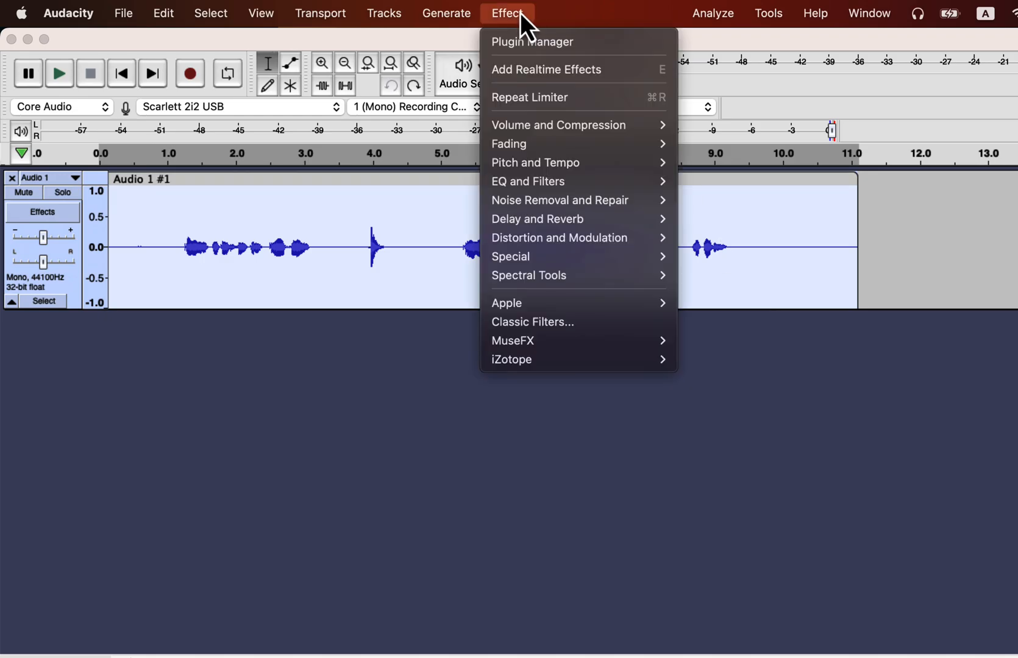
pyautogui.moveTo(529, 130)
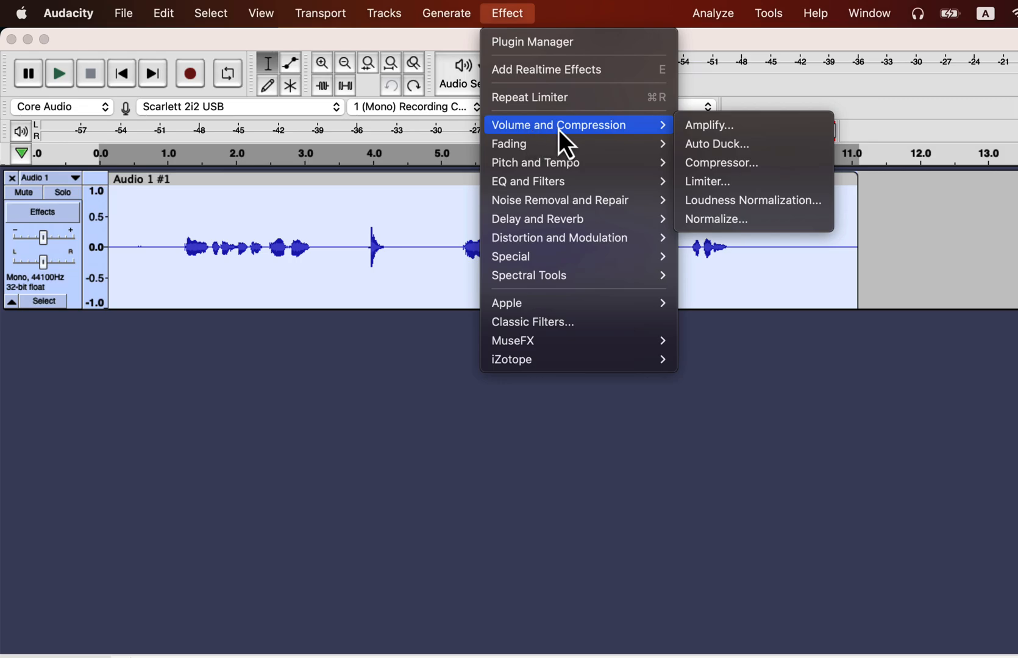
pyautogui.click(702, 165)
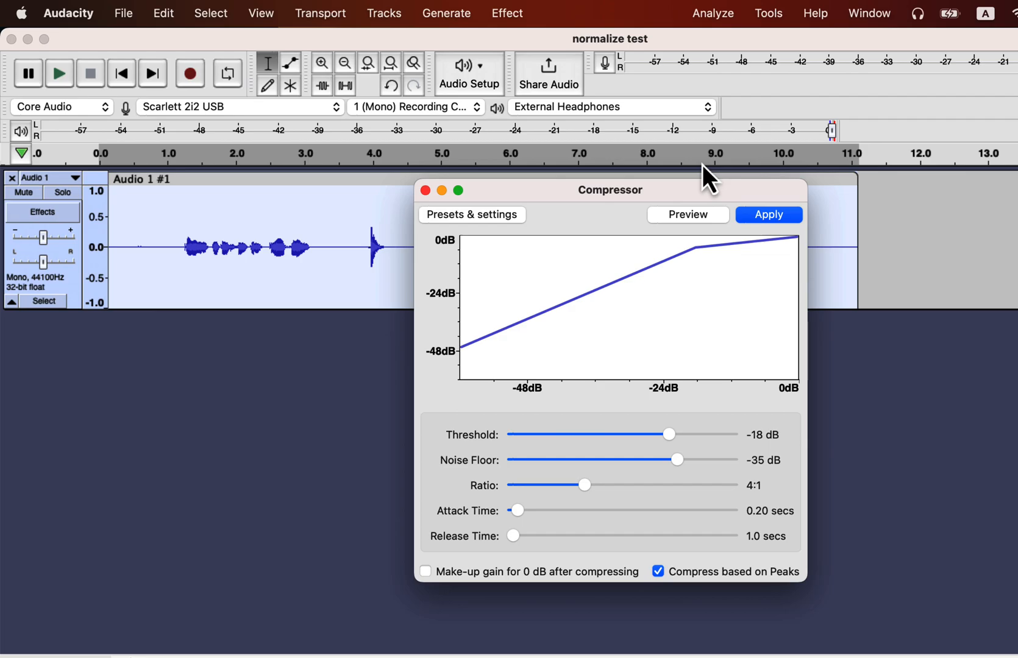
pyautogui.click(765, 217)
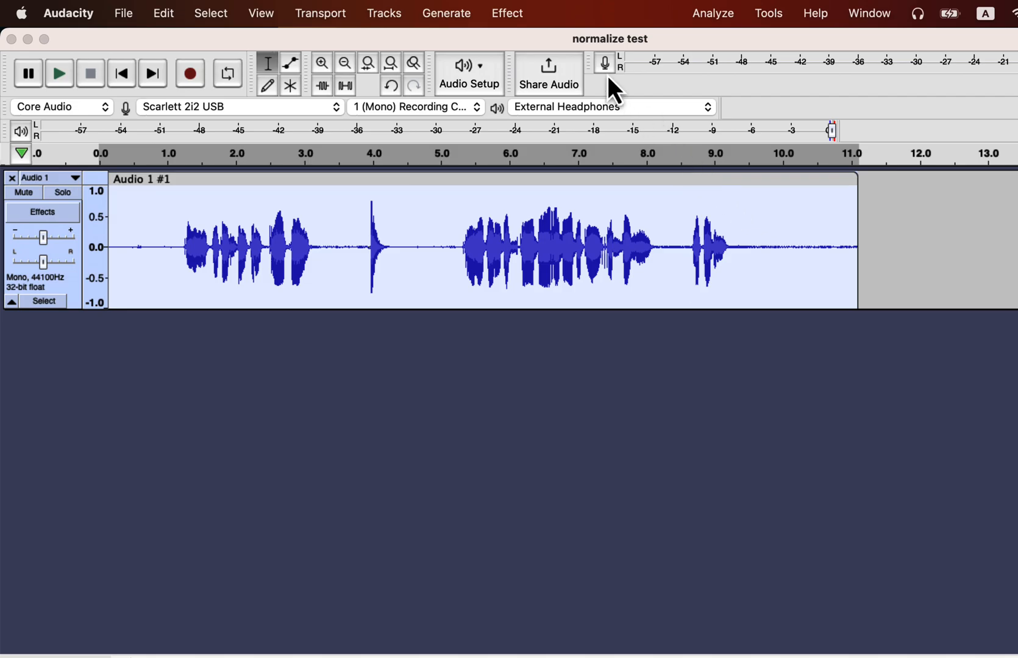
# Normalize the compressed track's peak amplitude to 0.0 dB with DC offset removal enabled.
pyautogui.click(509, 12)
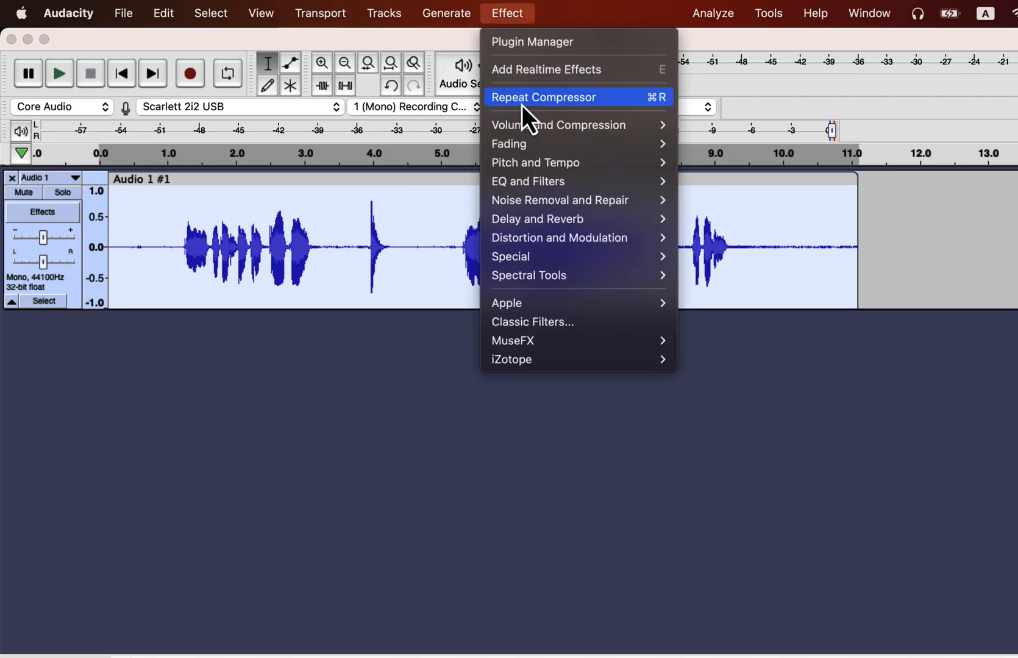
pyautogui.moveTo(525, 125)
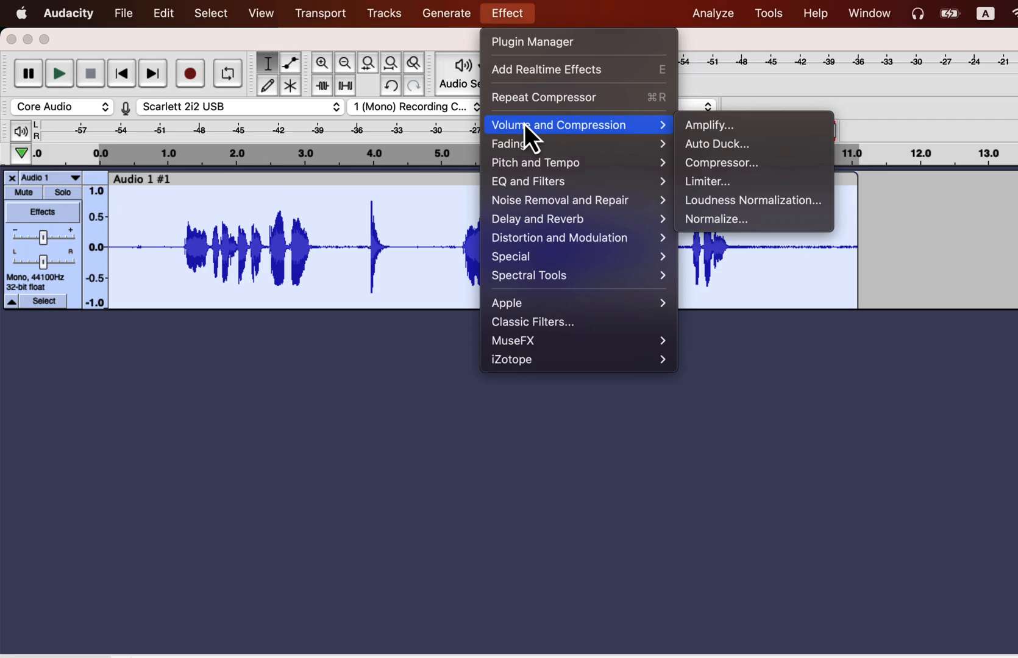
pyautogui.click(708, 218)
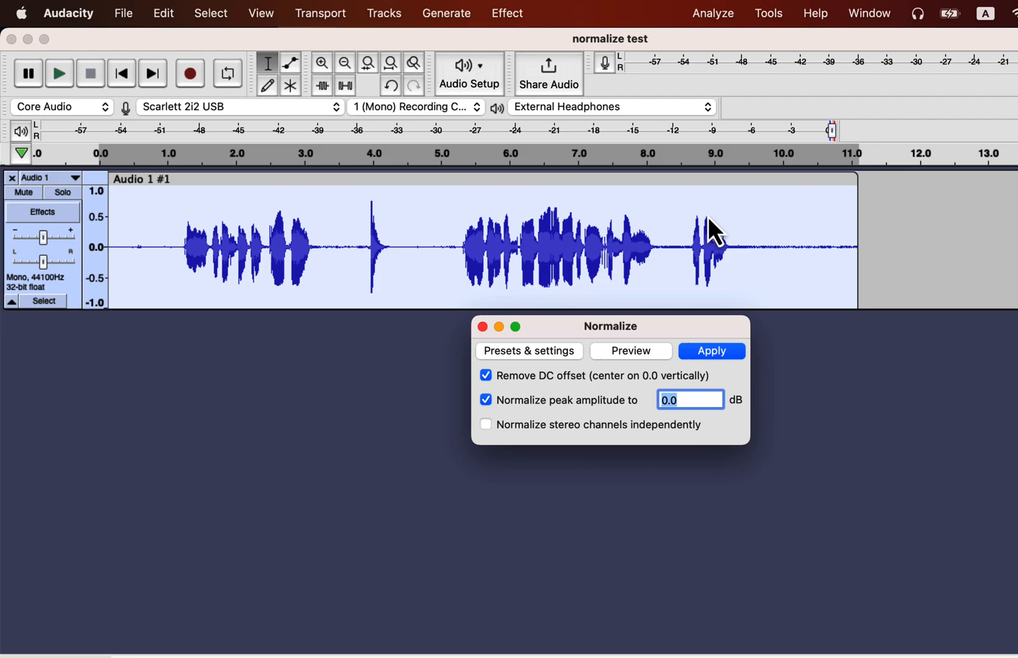
pyautogui.click(696, 353)
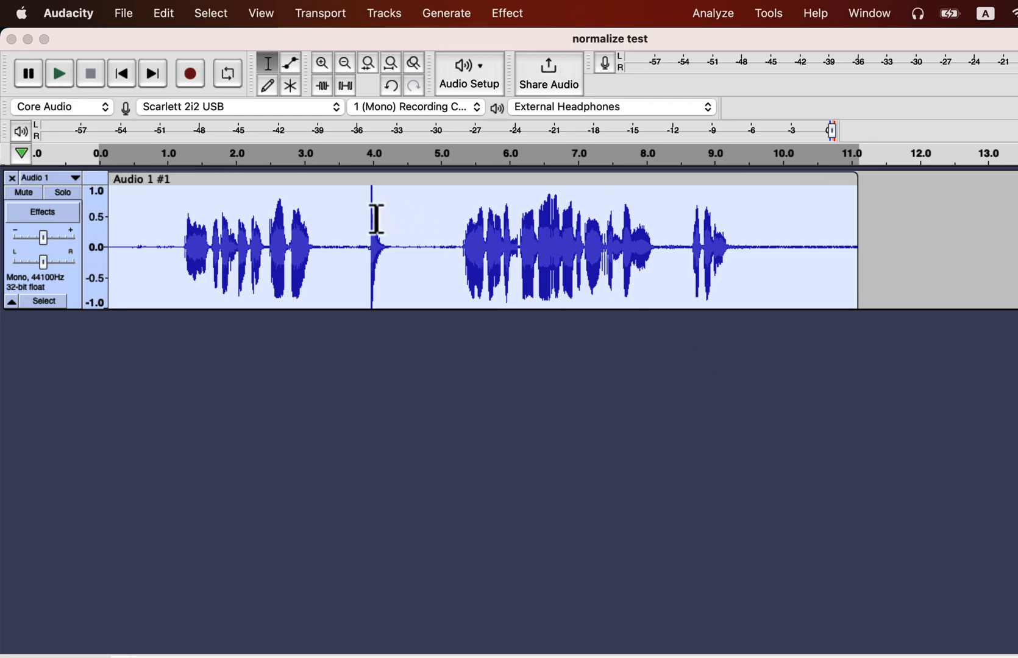
# Play the speech before the spike, about 1.0 to 3.2 s, and after it, about 5.1 to 9.2 s, to check peak levels.
pyautogui.moveTo(319, 240); pyautogui.dragTo(174, 244)
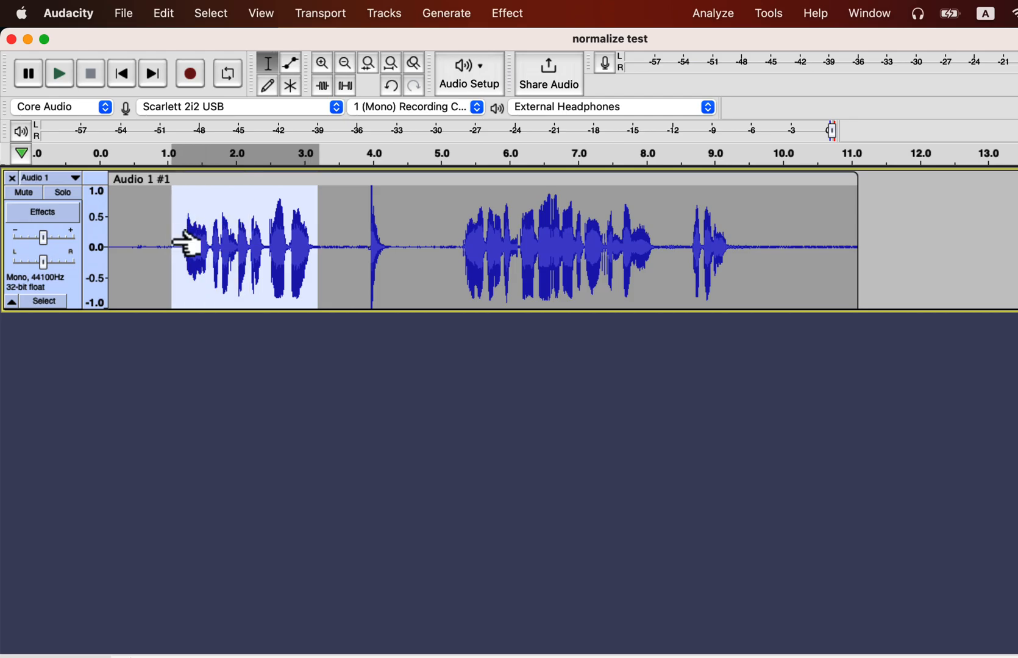
pyautogui.press('space')
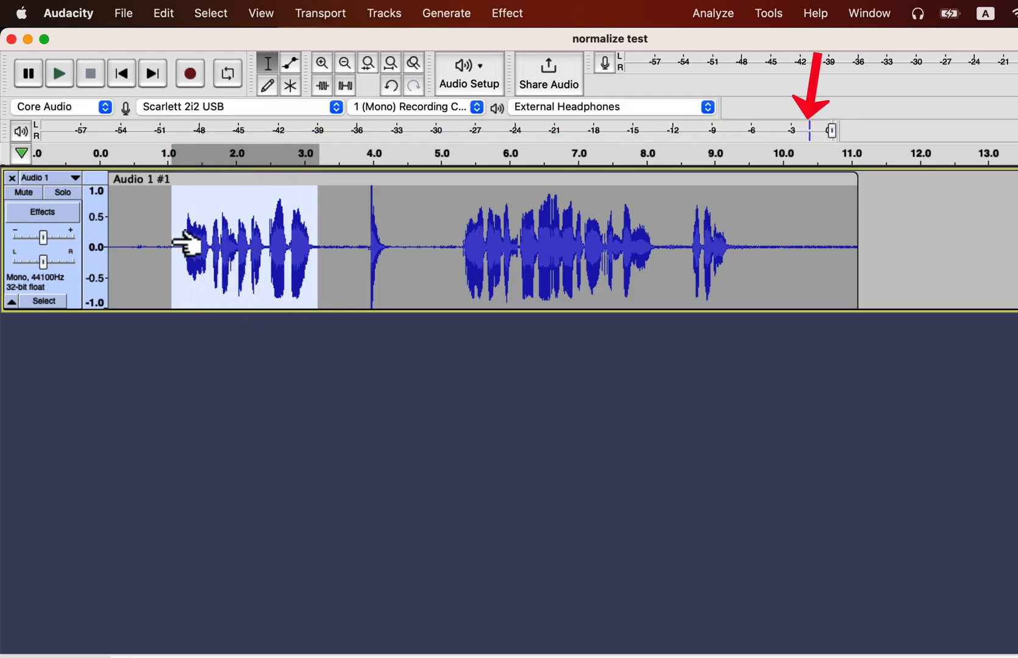
pyautogui.doubleClick(453, 236)
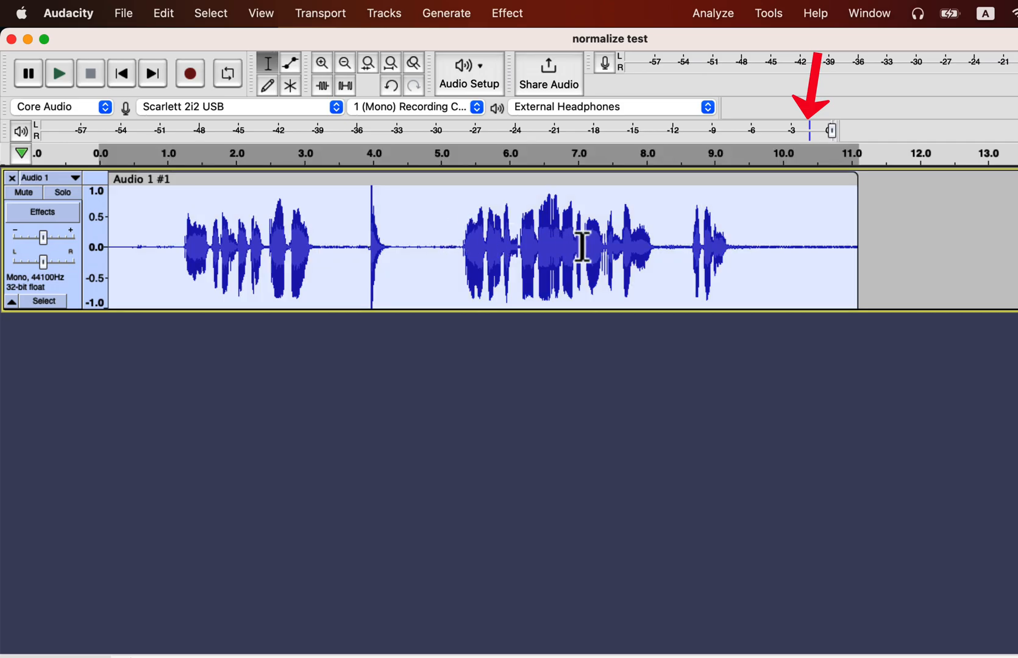
pyautogui.click(731, 238)
pyautogui.moveTo(731, 238); pyautogui.dragTo(446, 218)
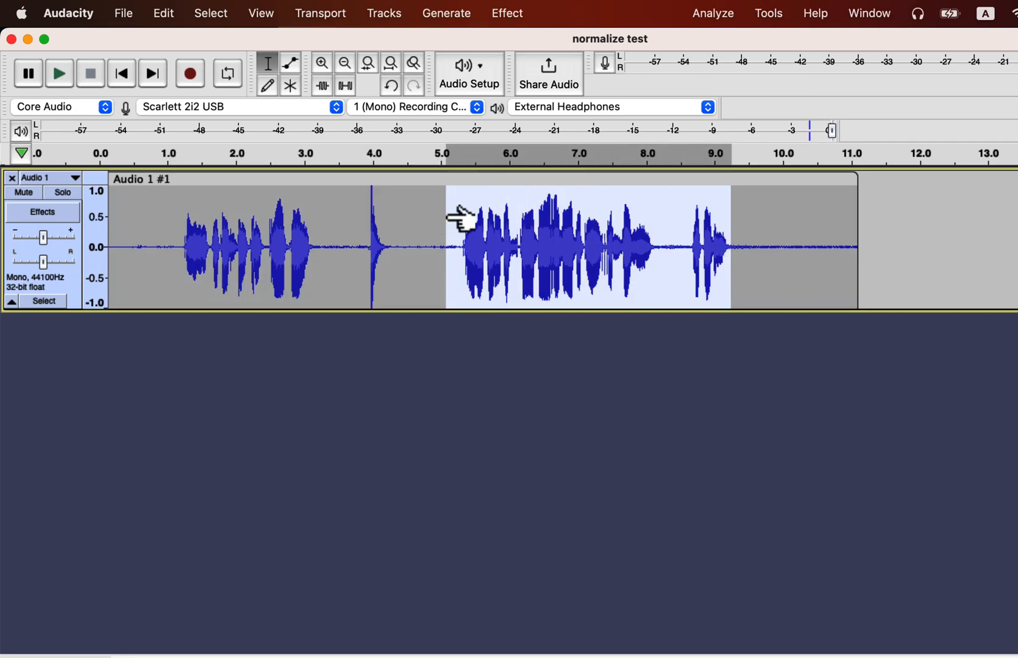
pyautogui.press('space')
pyautogui.click(417, 213)
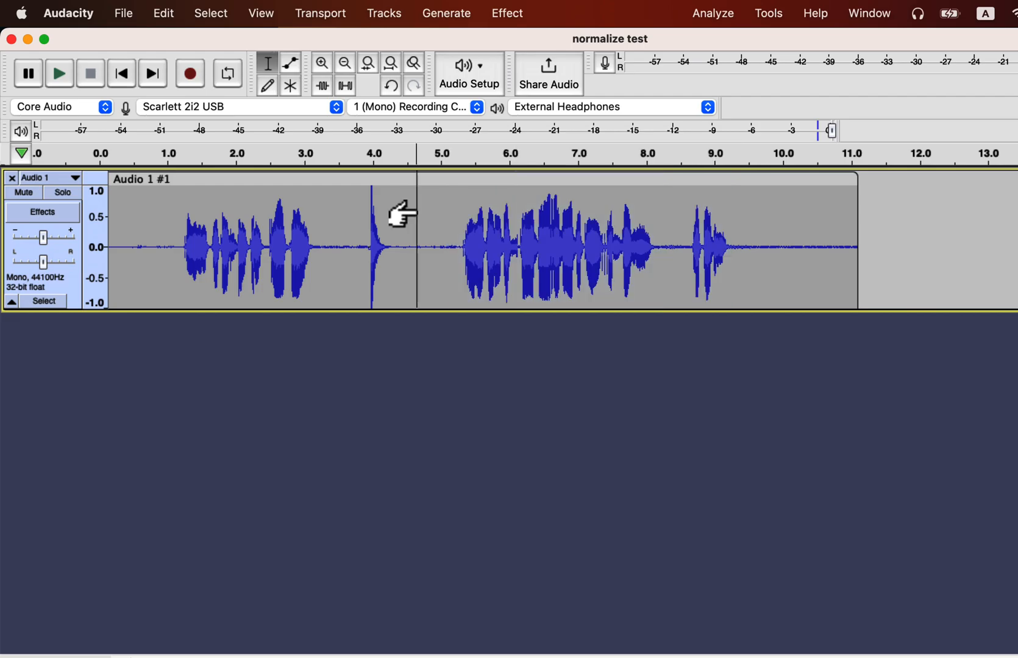
# Apply a Hard Limit with the Limiter to the whole track, raising the limit so the spike is cut to the speech's peak level.
pyautogui.doubleClick(416, 211)
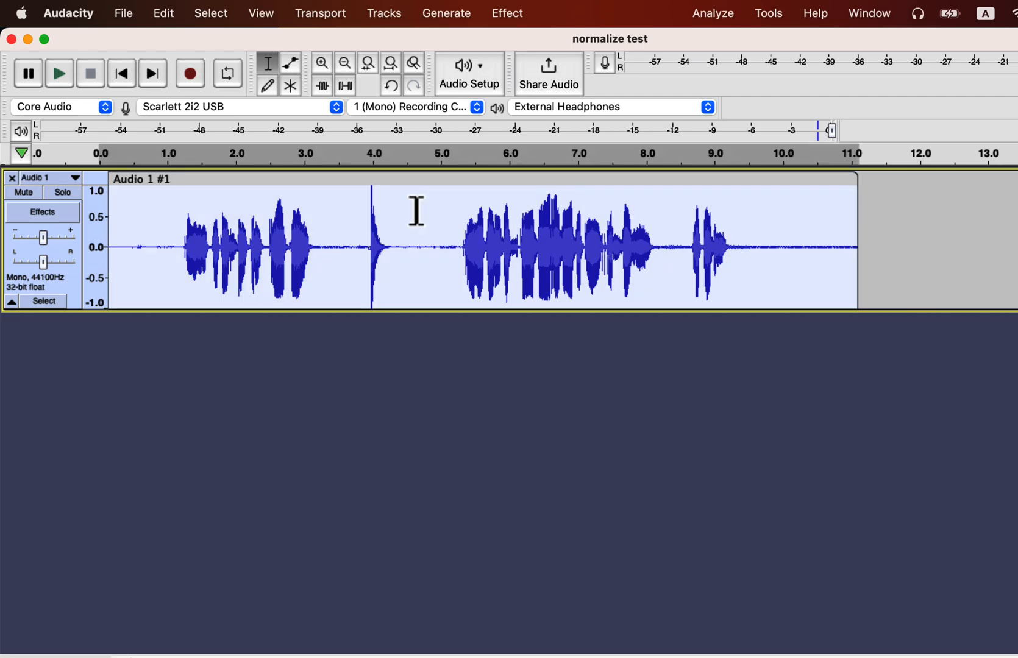
pyautogui.click(509, 14)
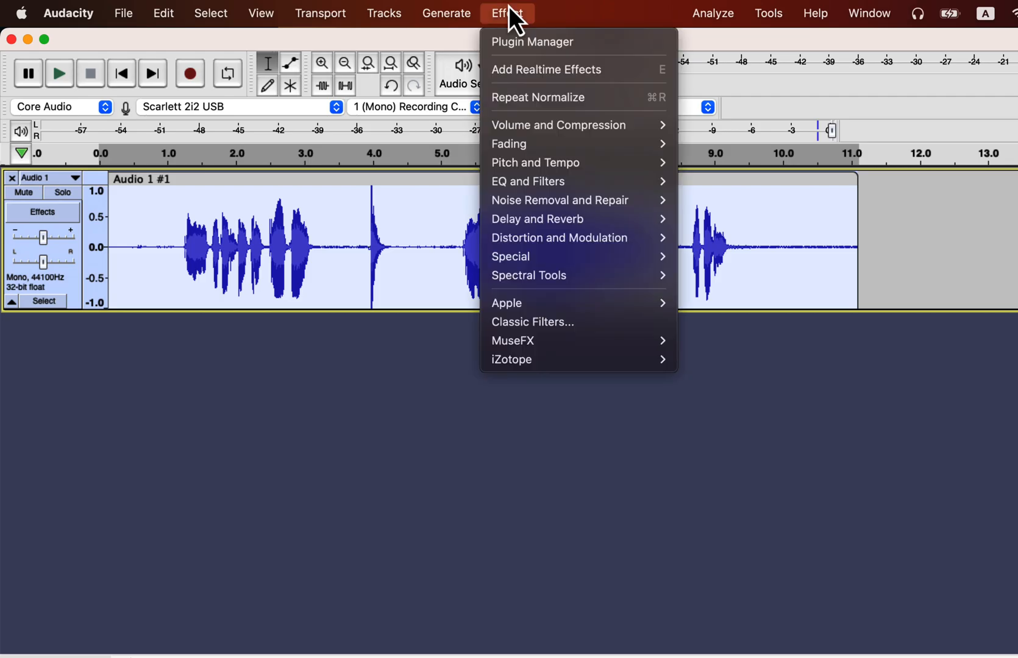
pyautogui.moveTo(522, 128)
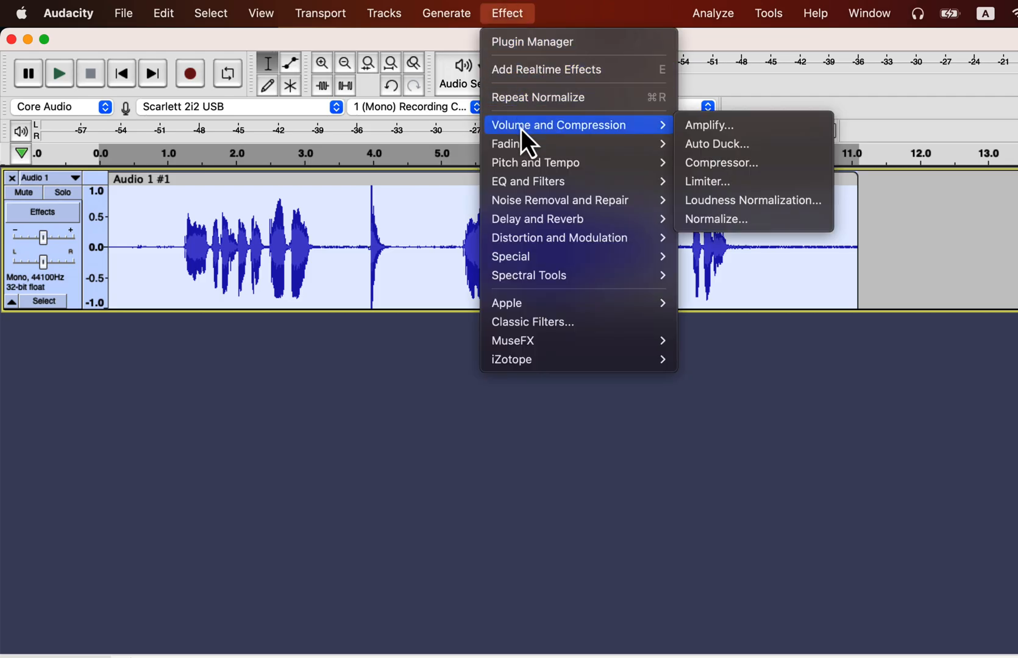
pyautogui.click(712, 181)
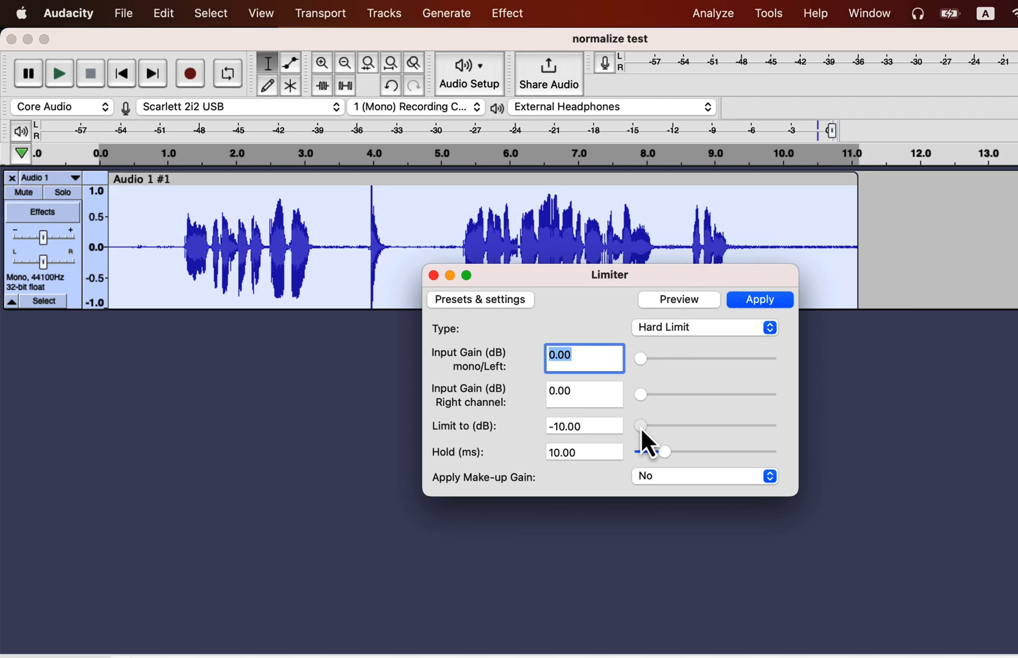
pyautogui.moveTo(642, 427); pyautogui.dragTo(754, 424)
pyautogui.click(759, 300)
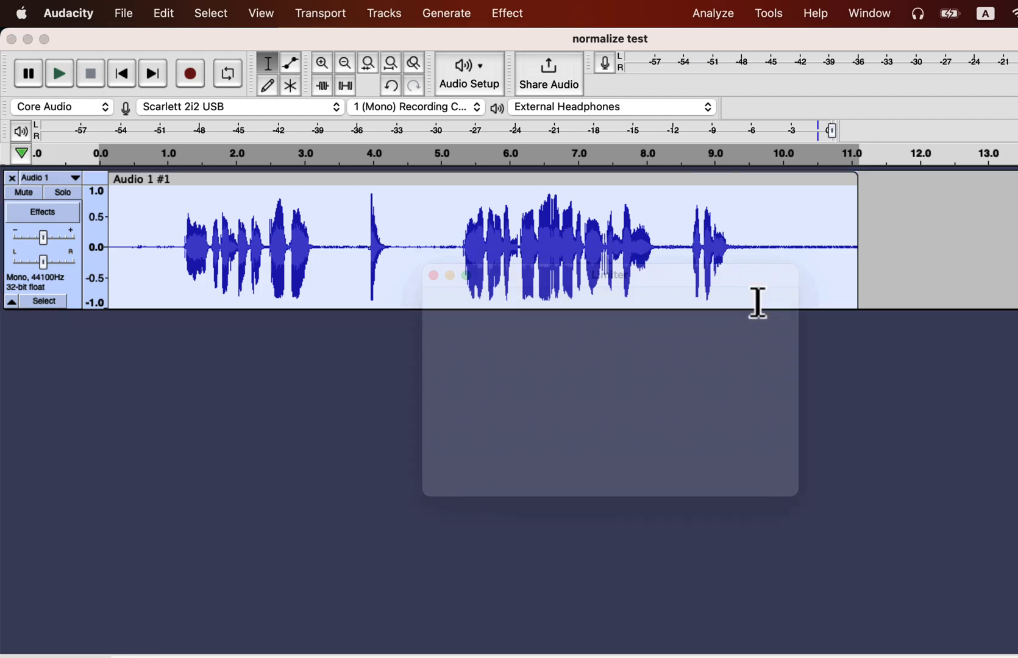
# Normalize the whole track again after the second limiting pass, with peak amplitude set to 0.0 dB.
pyautogui.doubleClick(457, 212)
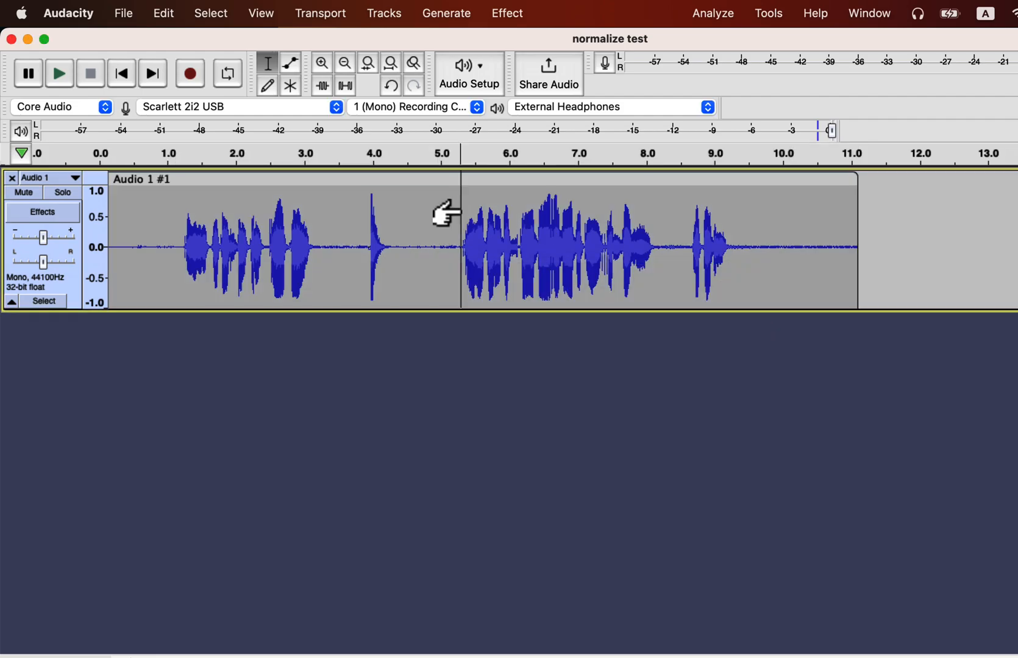
pyautogui.click(510, 13)
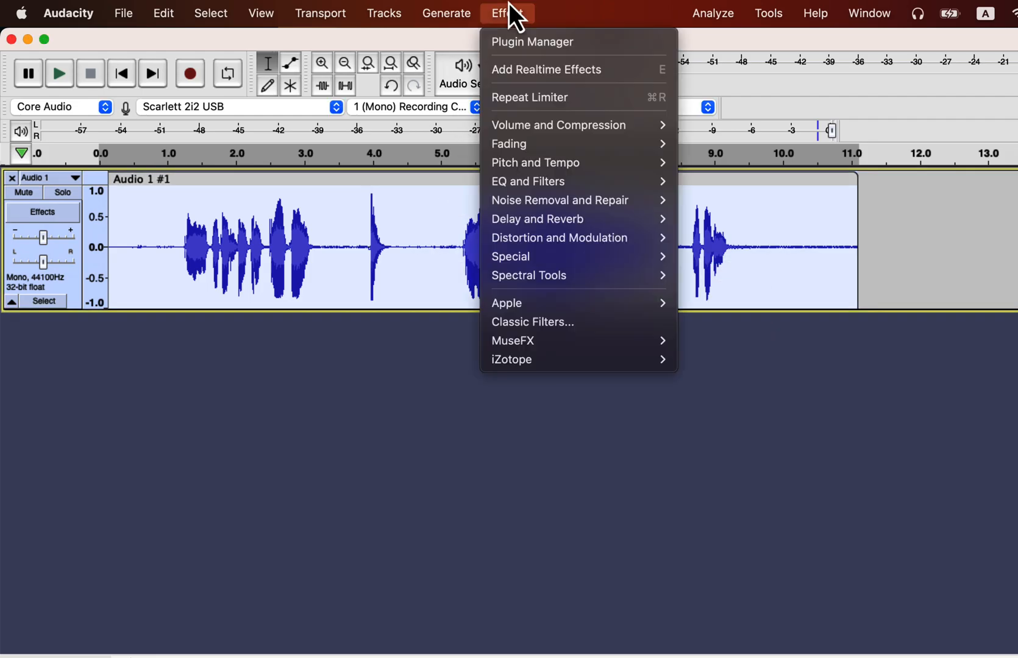
pyautogui.moveTo(527, 128)
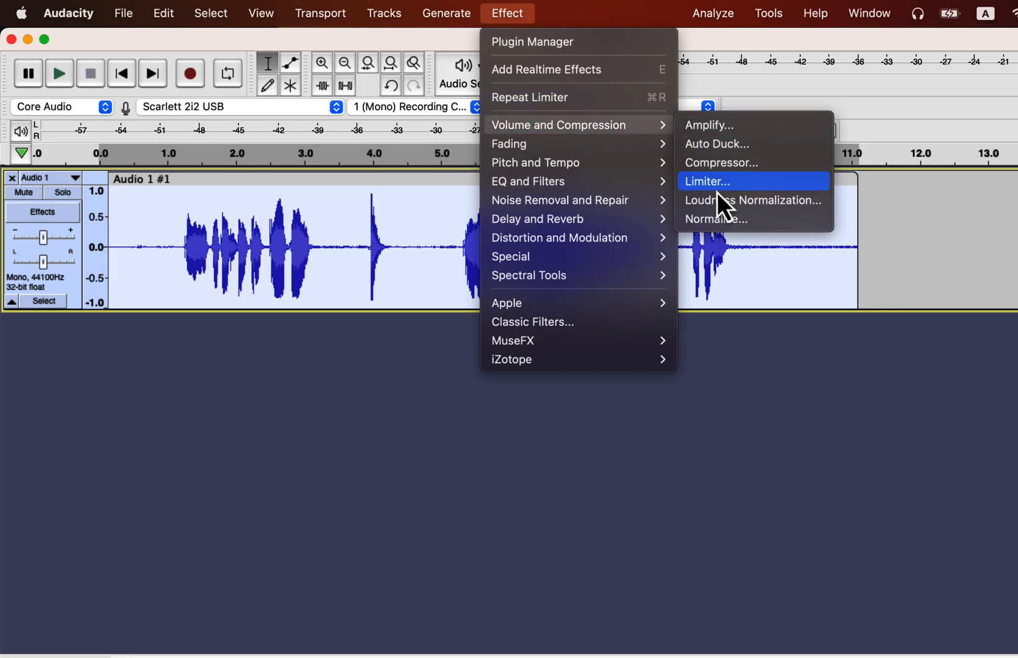
pyautogui.click(715, 220)
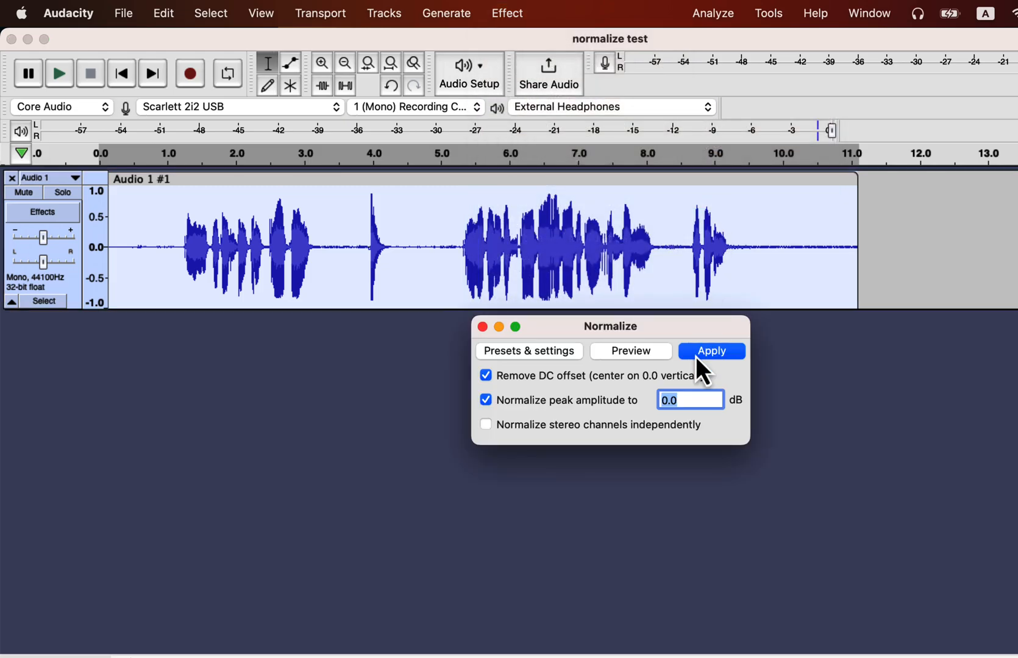
pyautogui.click(702, 360)
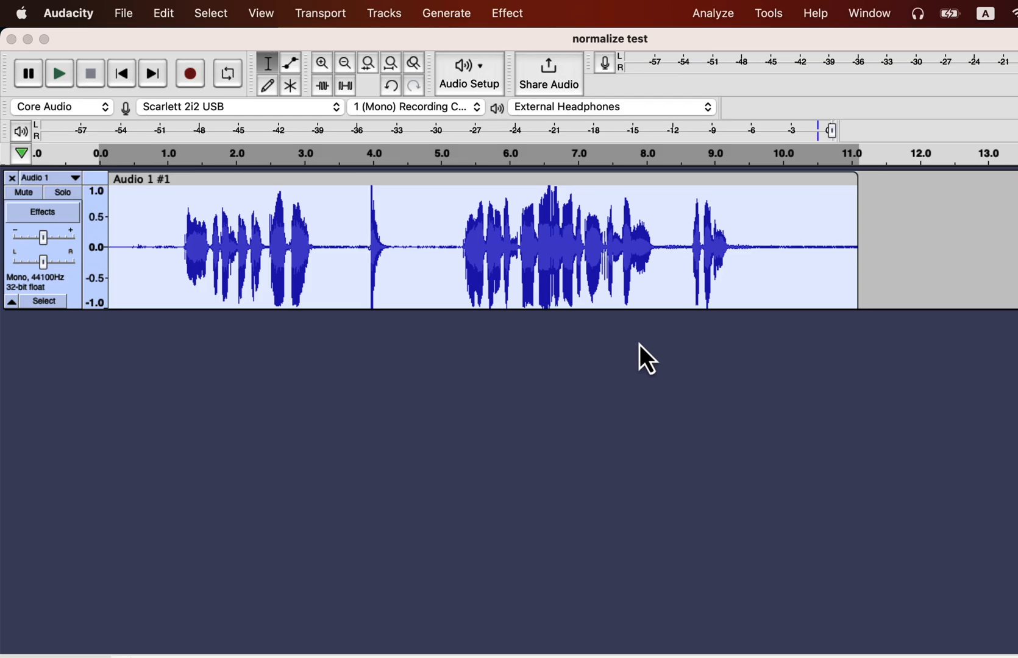
# Play the processed track from its beginning to check the speech level against the spike.
pyautogui.click(177, 231)
pyautogui.click(110, 230)
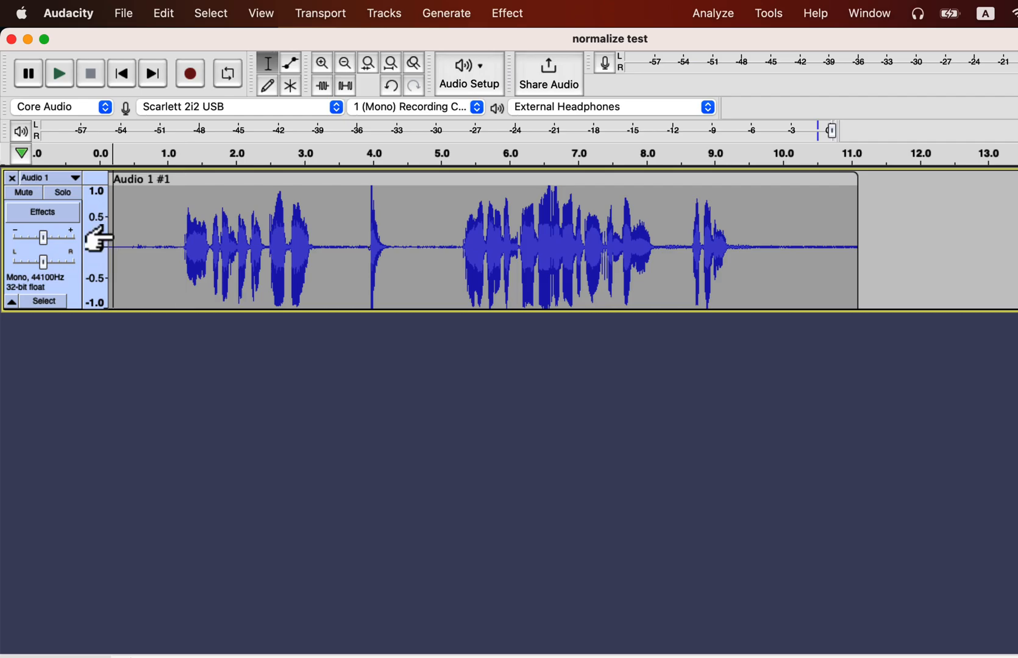
pyautogui.press('space')
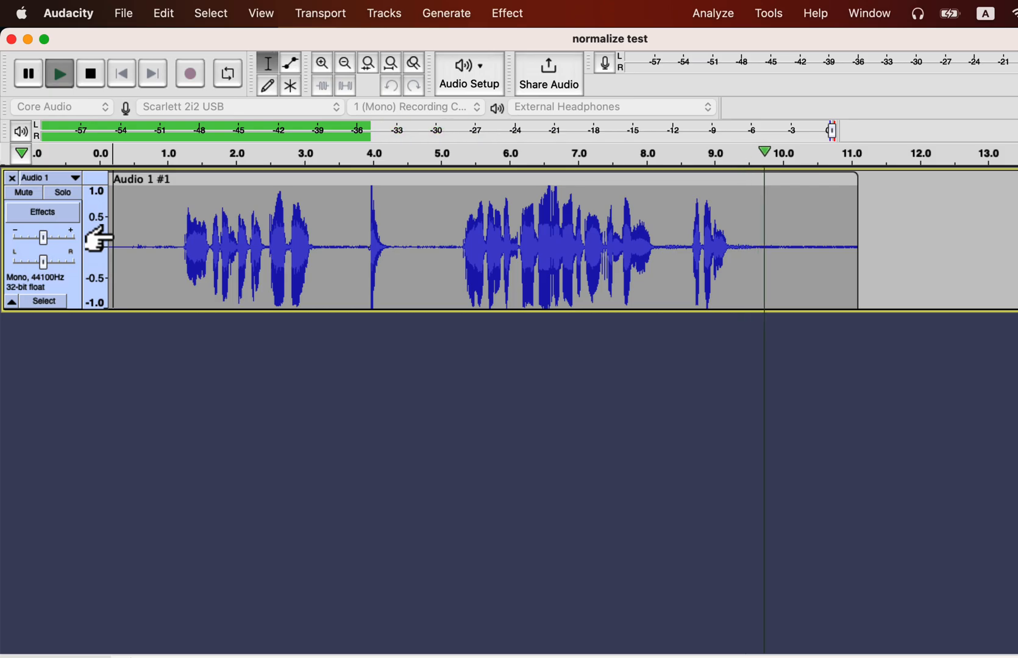
# Normalize the whole track with the peak amplitude set to -3 dB and DC offset removal kept on.
pyautogui.doubleClick(138, 233)
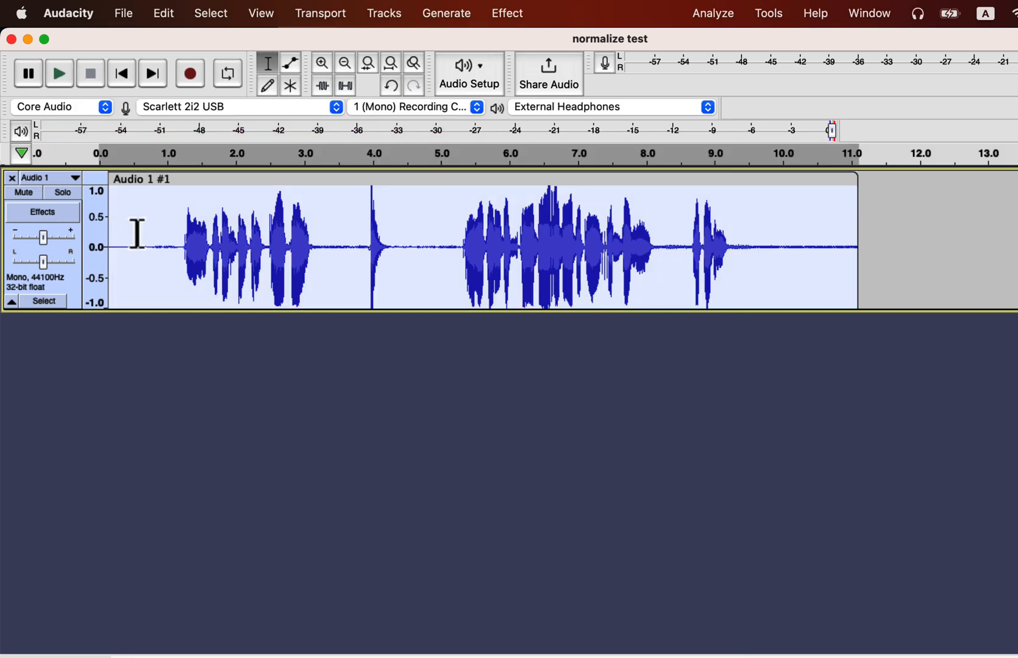
pyautogui.click(512, 16)
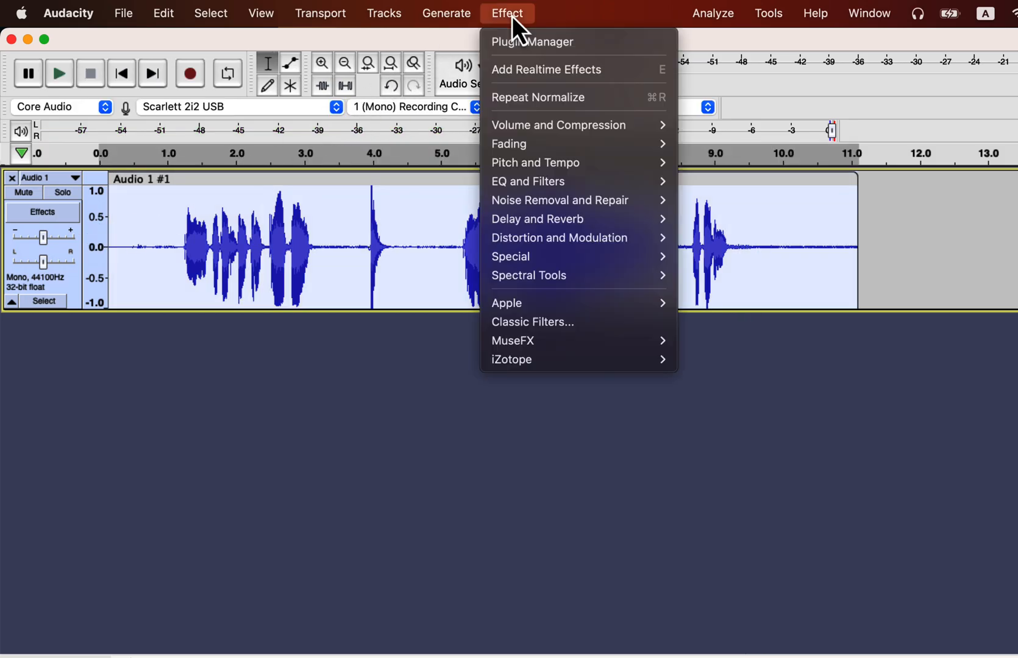
pyautogui.moveTo(544, 126)
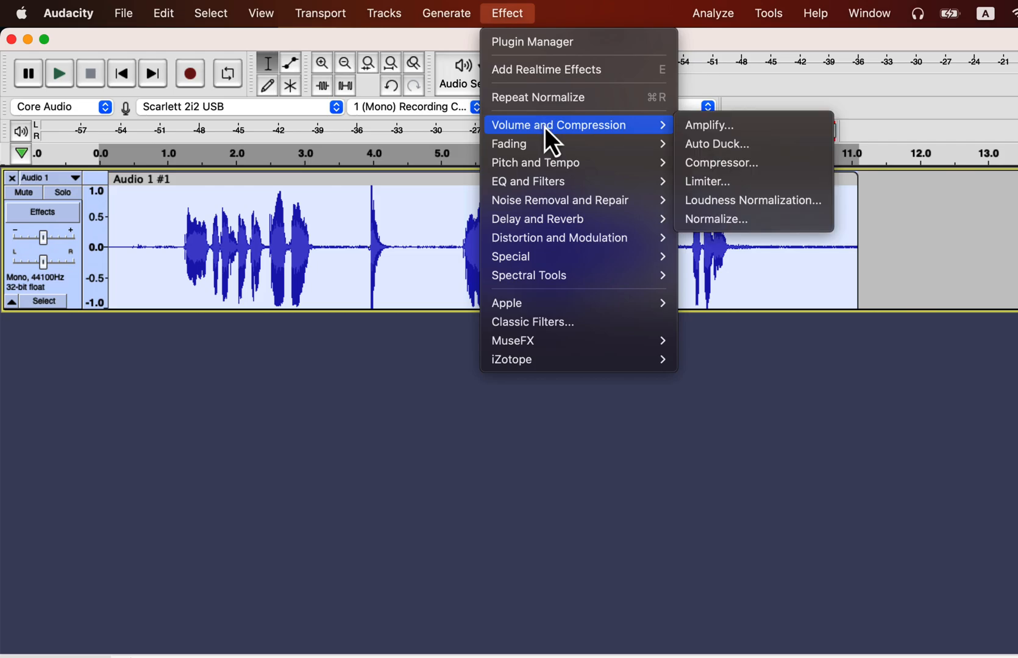
pyautogui.click(719, 220)
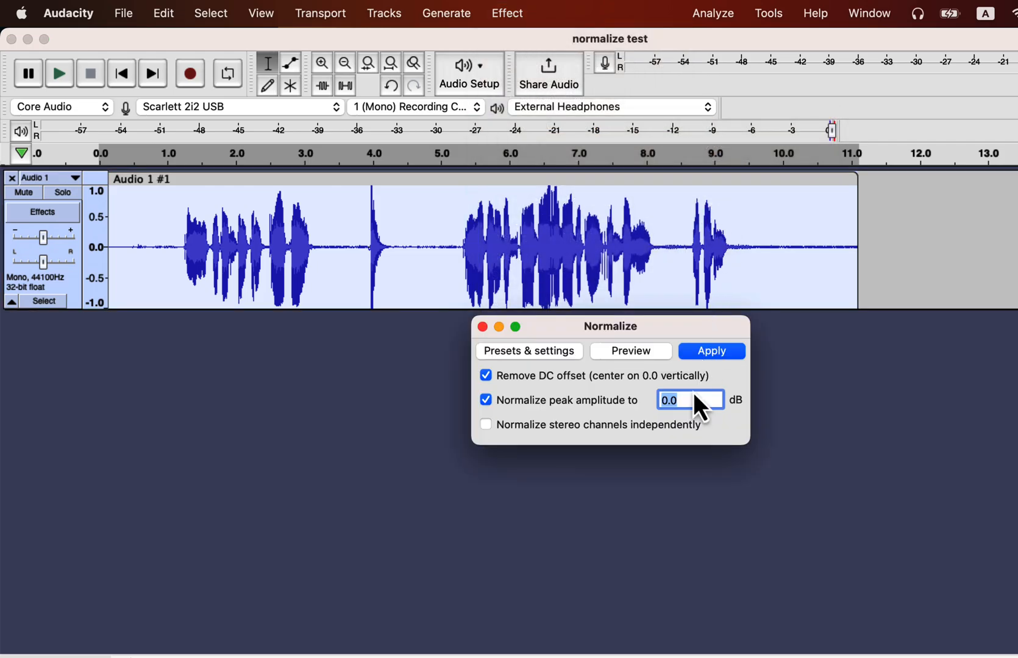
pyautogui.write('-2')
pyautogui.press('BackSpace')
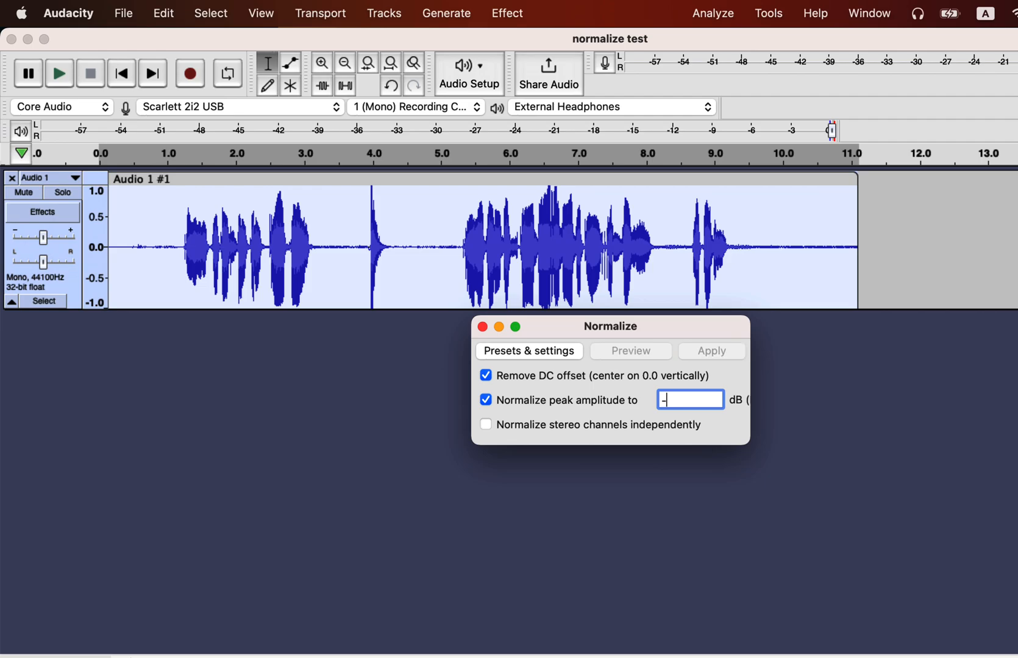
pyautogui.write('3')
pyautogui.click(723, 354)
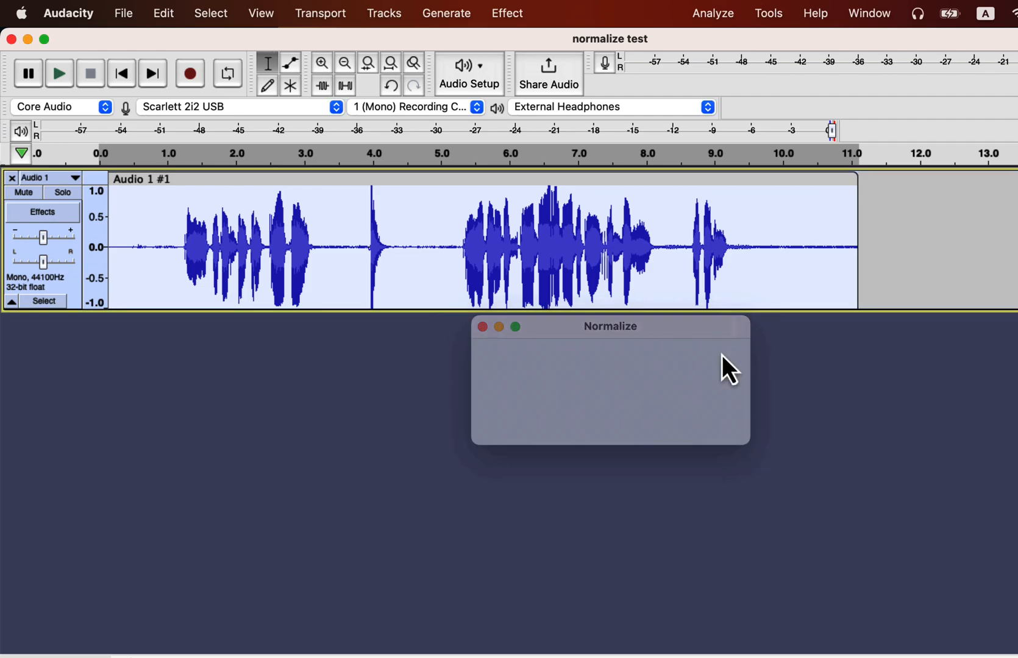
# Play the normalized track from about 0.4 s through the speech after the spike to check its peak level, and stop playback.
pyautogui.click(130, 239)
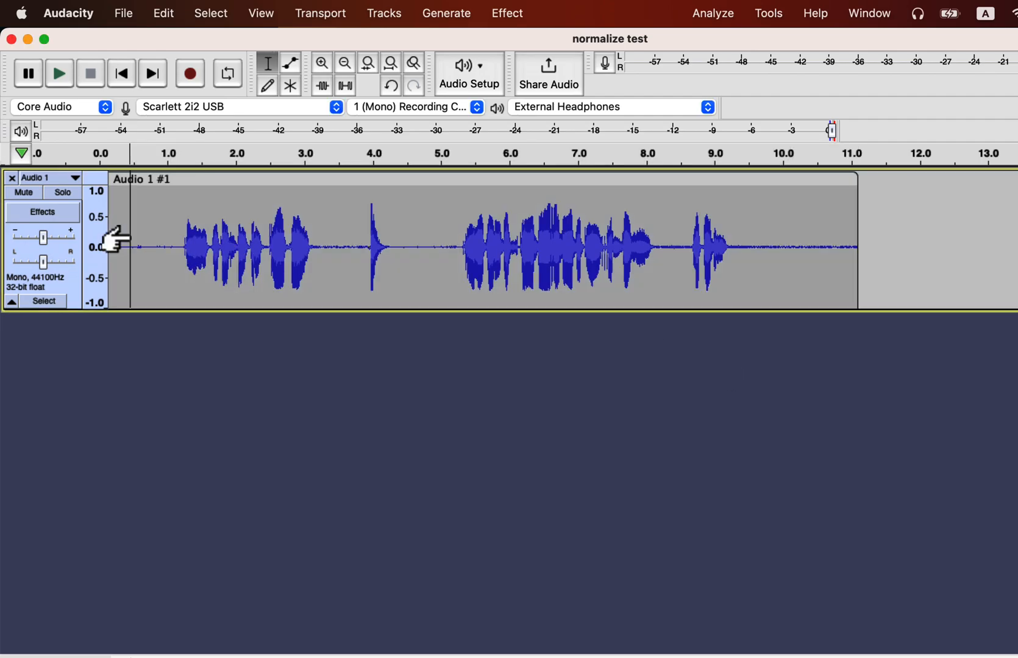
pyautogui.press('space')
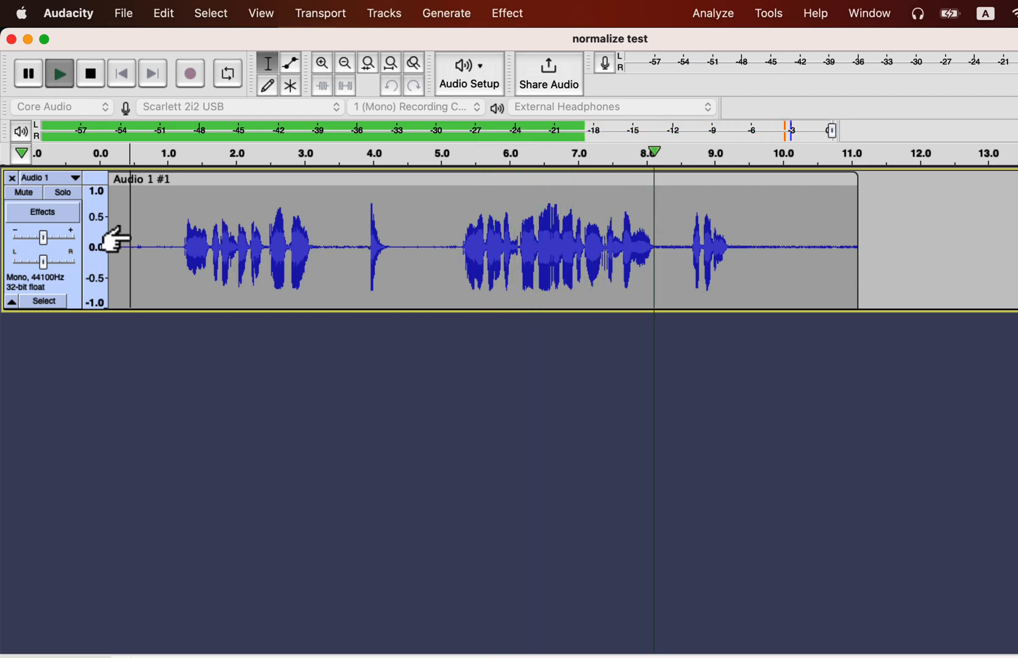
pyautogui.press('space')
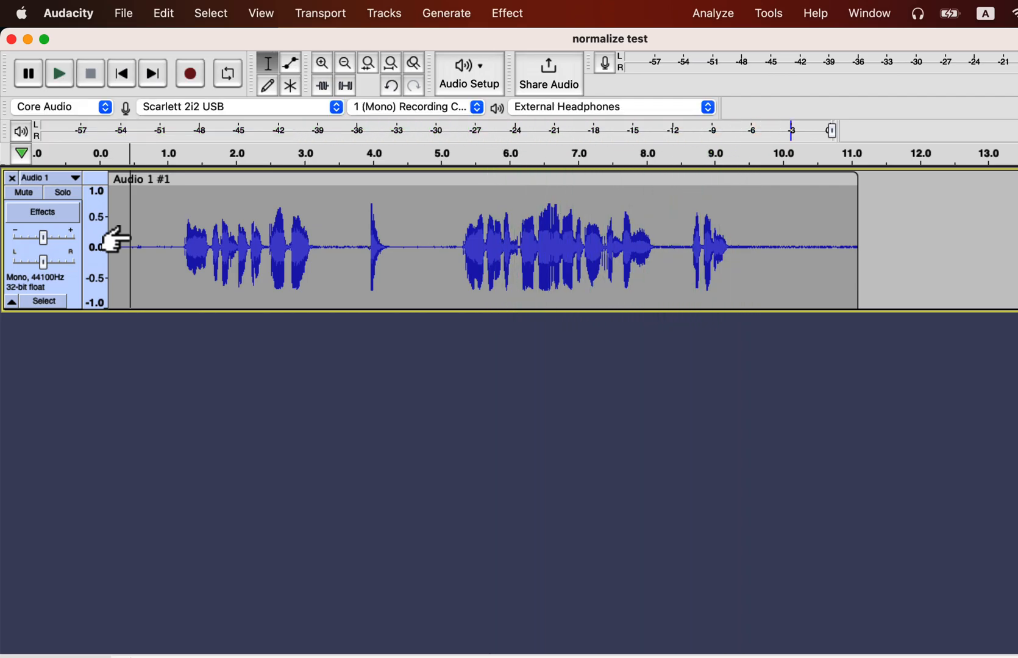